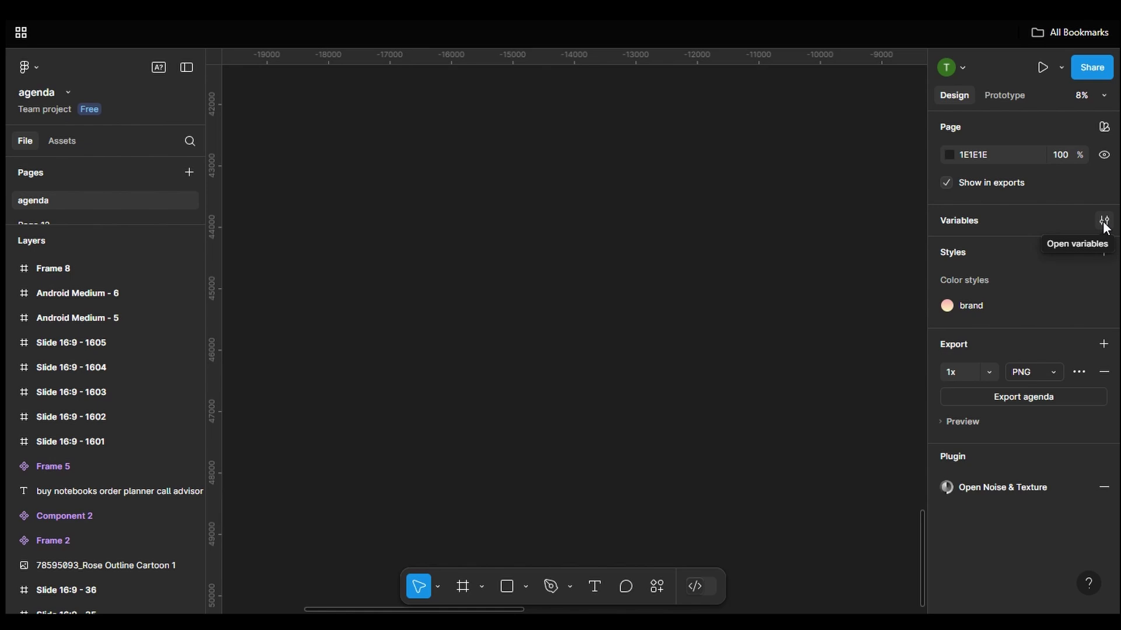
Open the file's variables and create a color variable named Primary
{"action": "left_click", "coordinate": [1104, 224]}
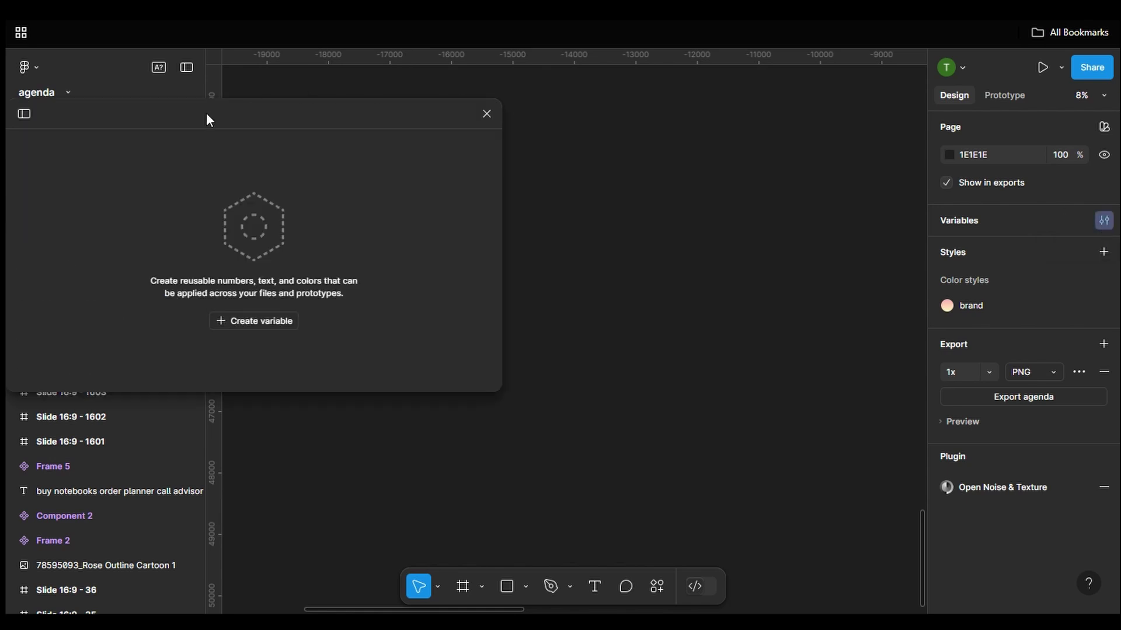
{"action": "left_click_drag", "start_coordinate": [208, 115], "coordinate": [494, 97]}
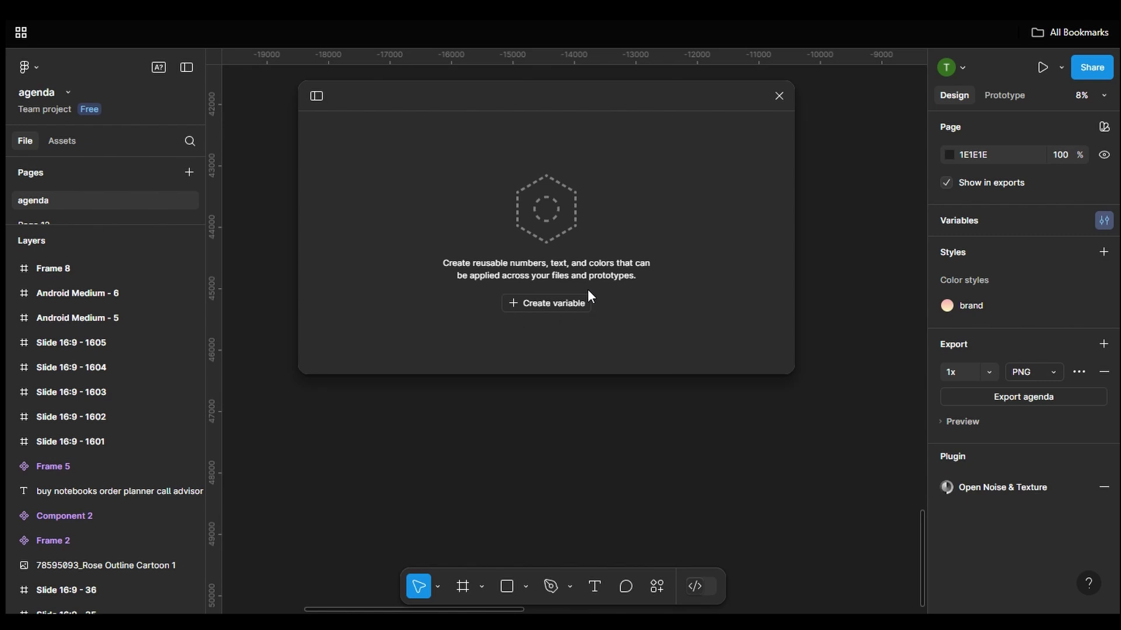
{"action": "left_click", "coordinate": [513, 302]}
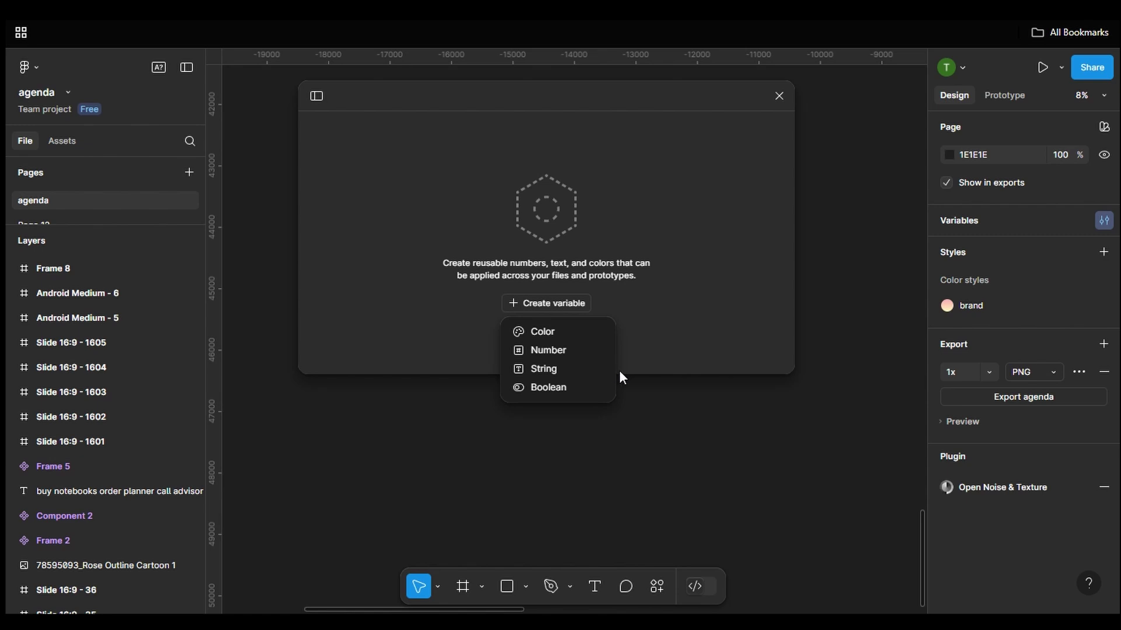
{"action": "left_click", "coordinate": [544, 333]}
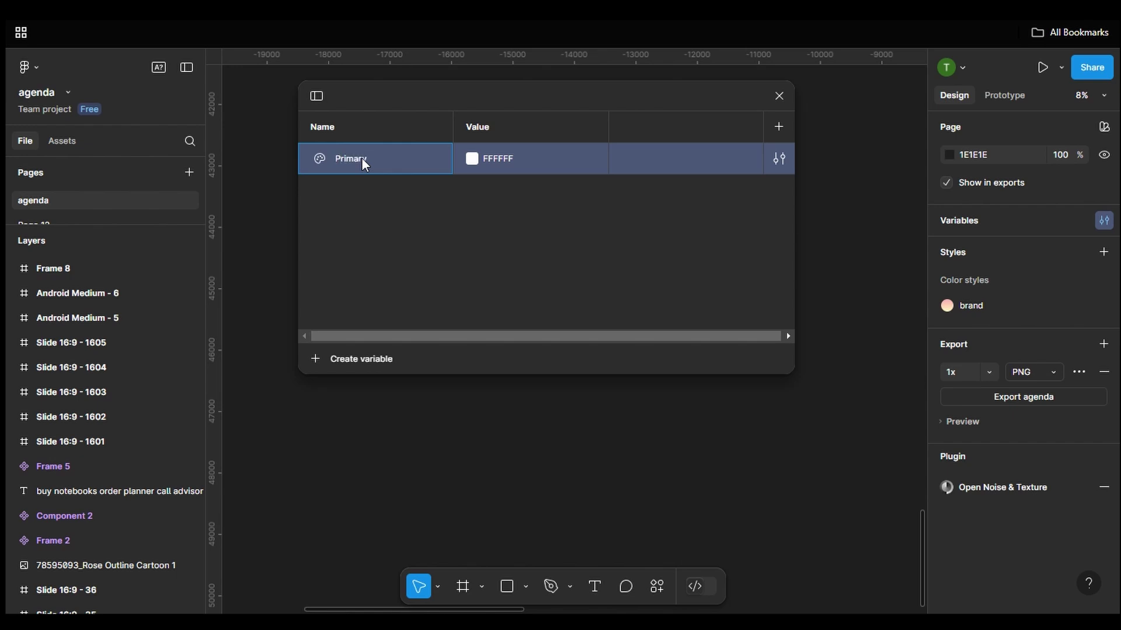
{"action": "left_click", "coordinate": [392, 190]}
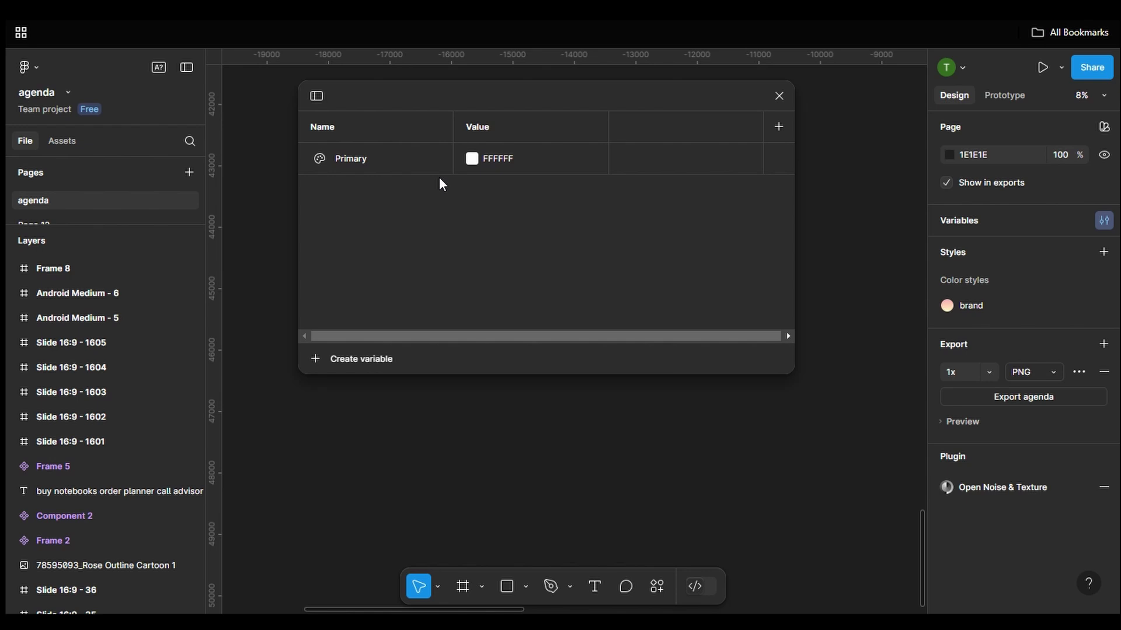
Set the Primary variable's value to the dark blue-grey 1C2C35 from the colors used on this page
{"action": "left_click", "coordinate": [474, 157]}
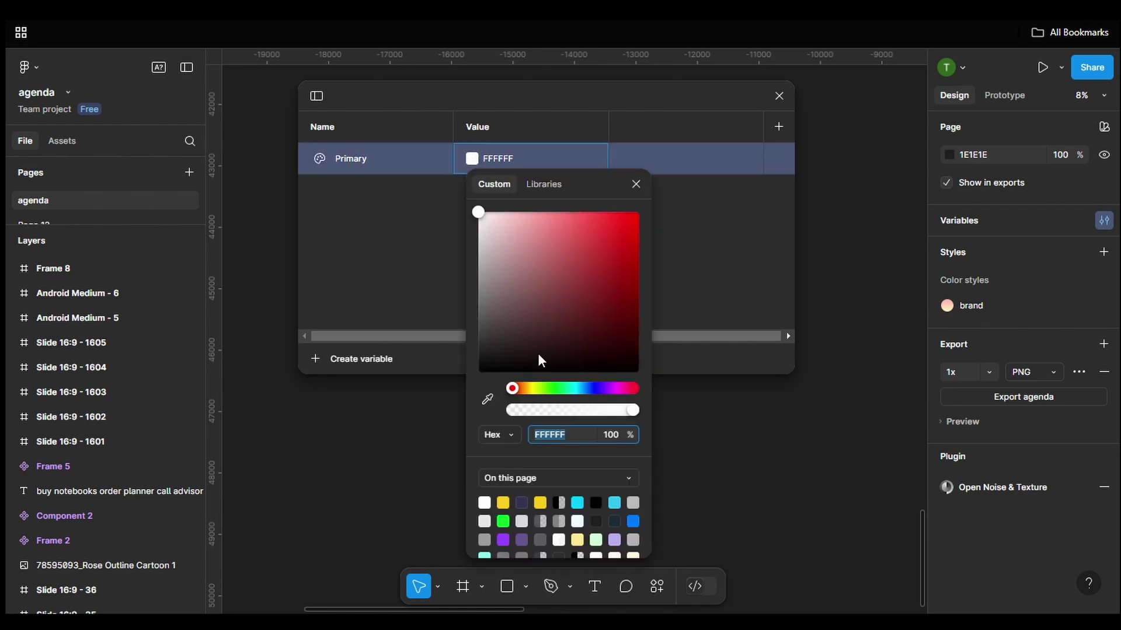
{"action": "left_click", "coordinate": [615, 522]}
{"action": "left_click", "coordinate": [569, 249]}
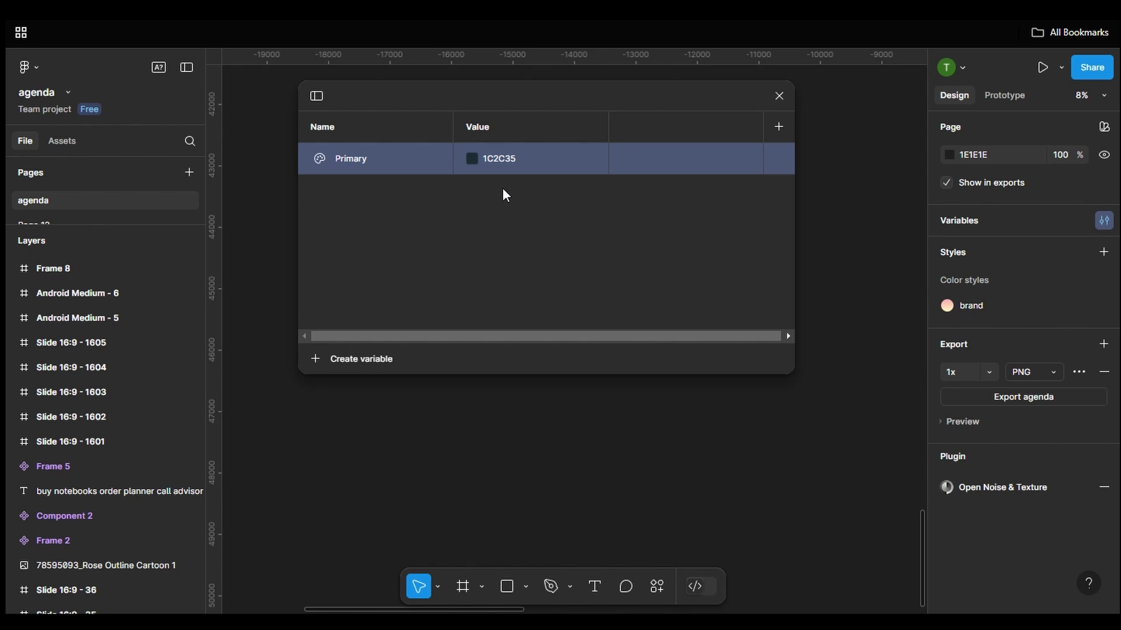
{"action": "left_click", "coordinate": [497, 158]}
{"action": "type", "text": "000000"}
{"action": "key", "text": "Return"}
{"action": "left_click", "coordinate": [472, 158]}
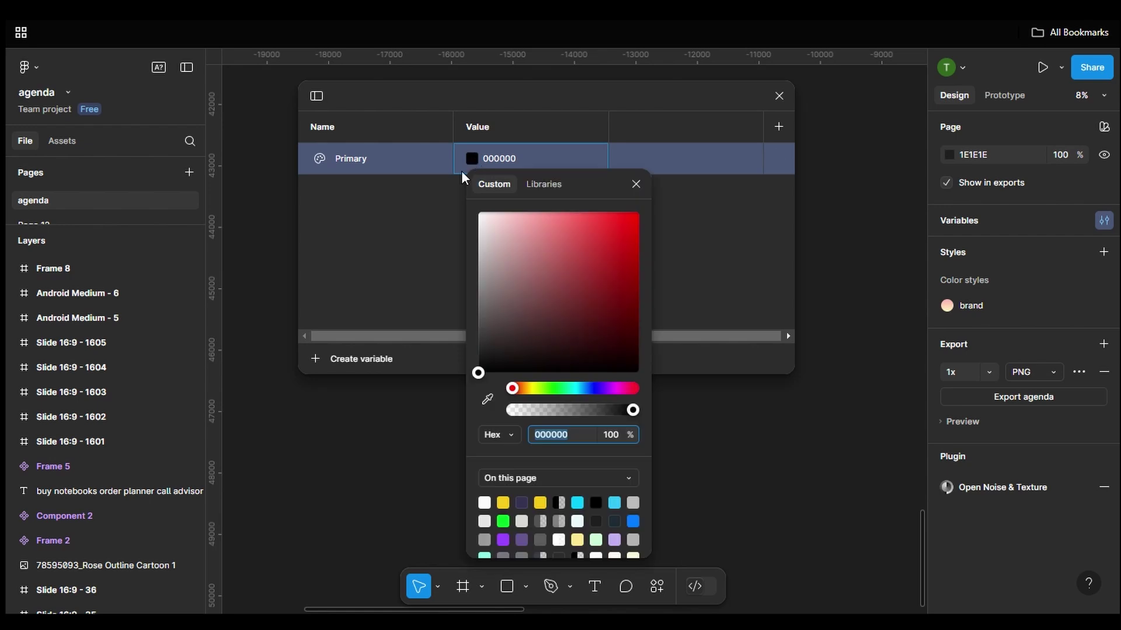
{"action": "left_click", "coordinate": [614, 521]}
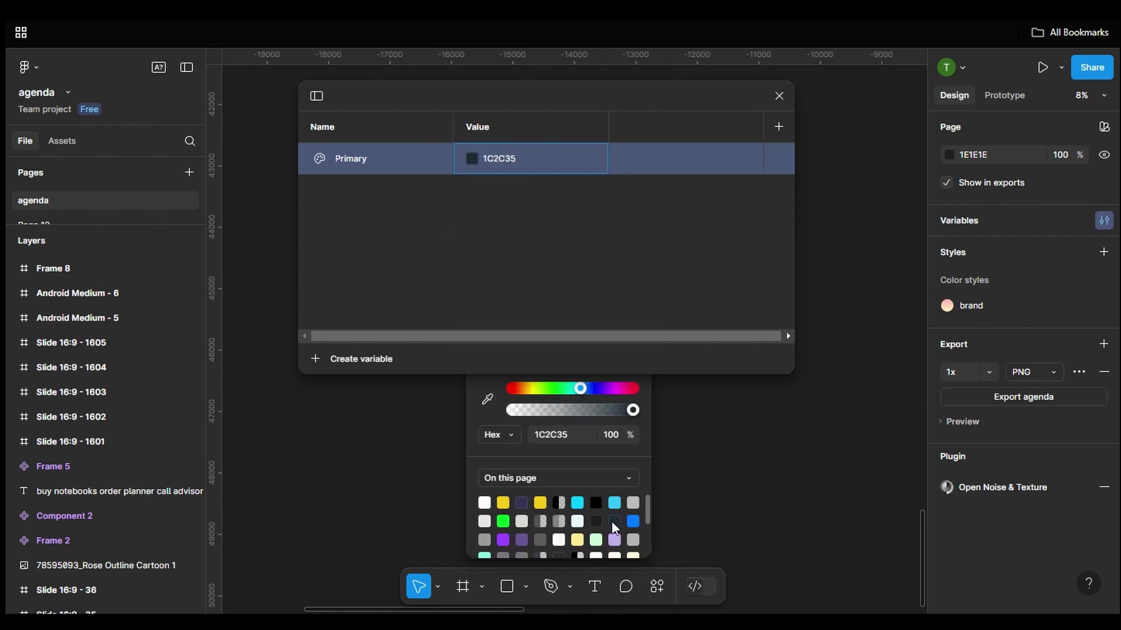
{"action": "left_click", "coordinate": [564, 288]}
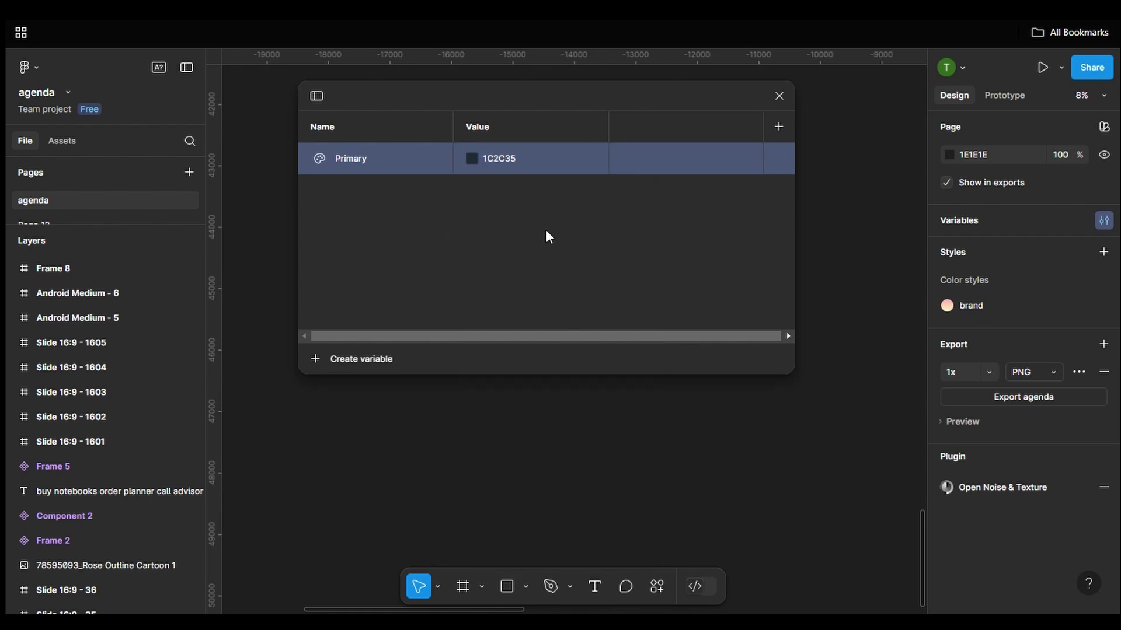
{"action": "double_click", "coordinate": [351, 156]}
{"action": "left_click", "coordinate": [434, 237]}
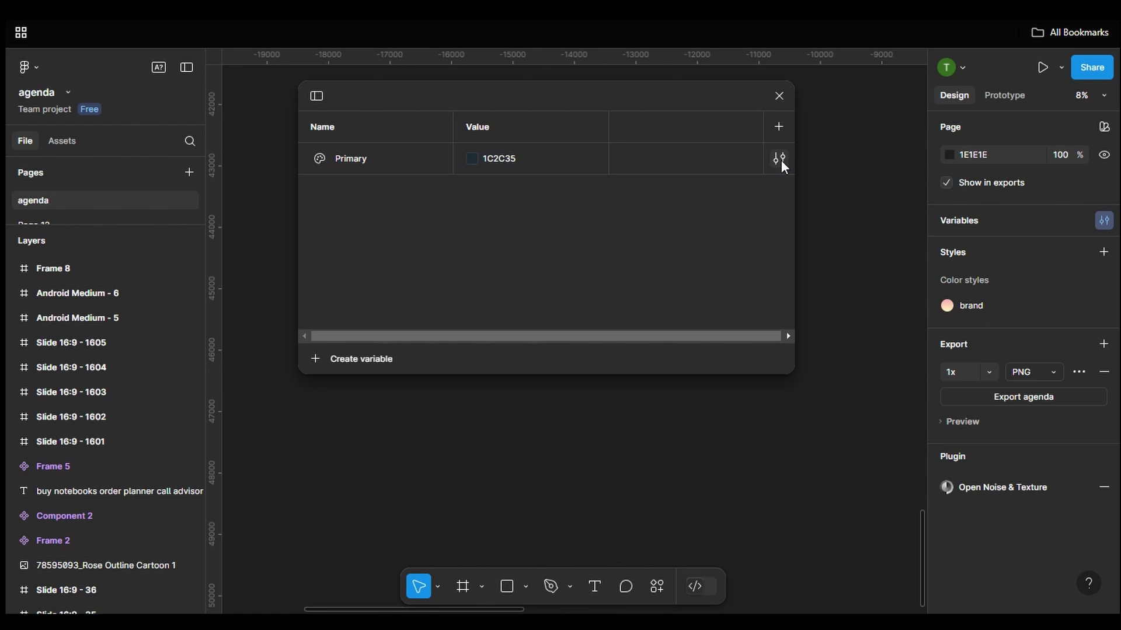
Edit the Primary variable's details and enter a short usage description ending in "for"
{"action": "left_click", "coordinate": [780, 159]}
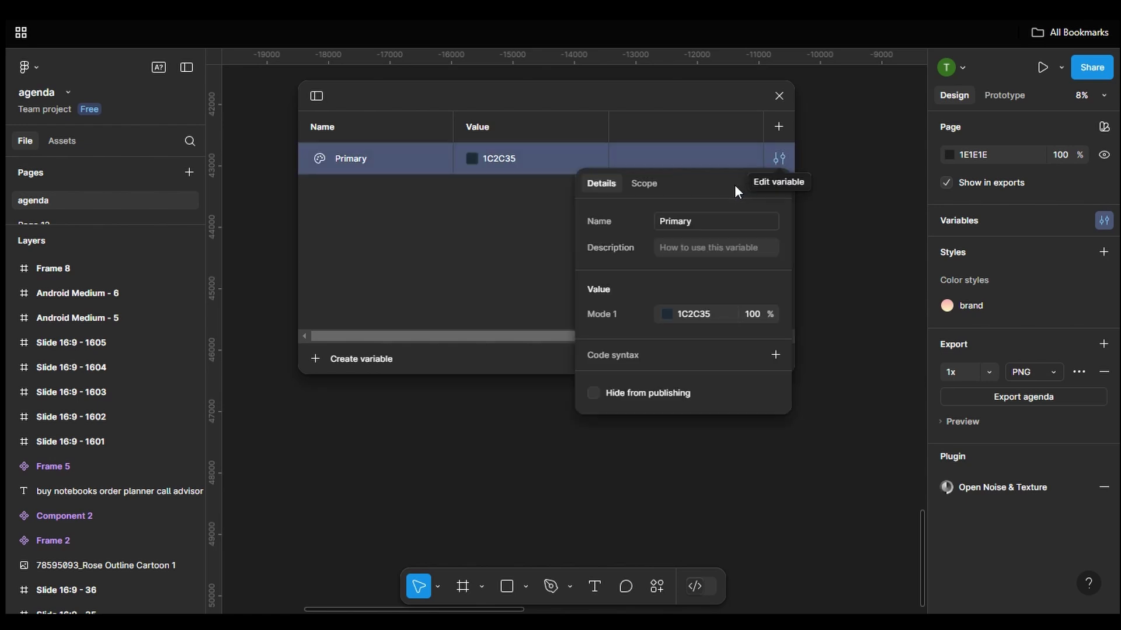
{"action": "left_click_drag", "start_coordinate": [734, 184], "coordinate": [635, 106]}
{"action": "left_click", "coordinate": [620, 166]}
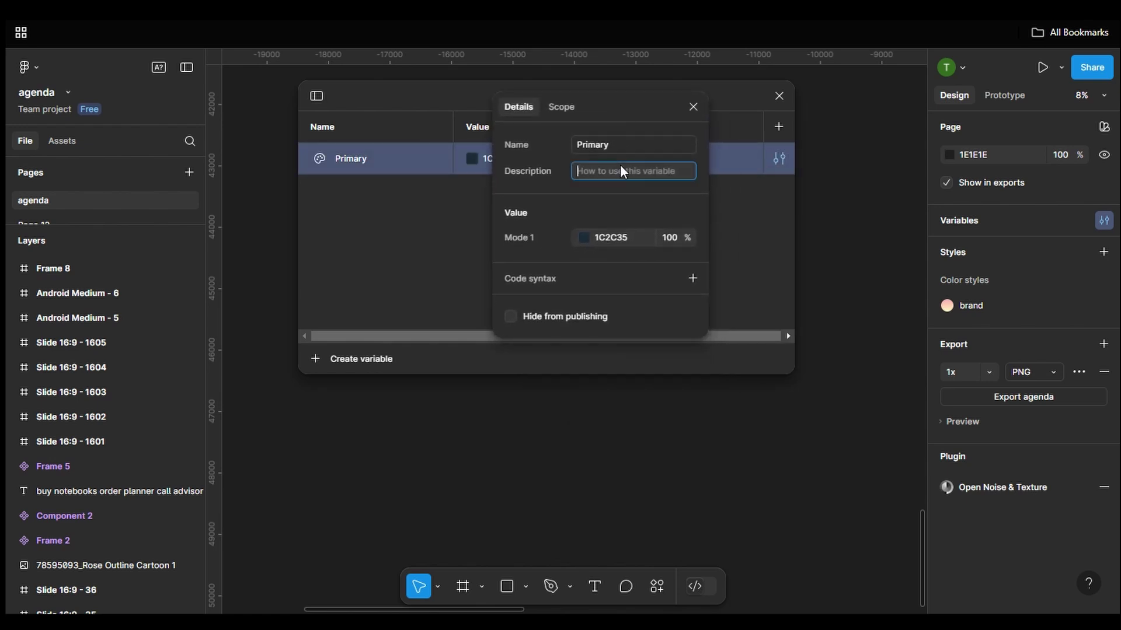
{"action": "type", "text": "I am"}
{"action": "key", "text": "BackSpace"}
{"action": "key", "text": "BackSpace"}
{"action": "key", "text": "BackSpace"}
{"action": "type", "text": "for"}
{"action": "left_click", "coordinate": [693, 107]}
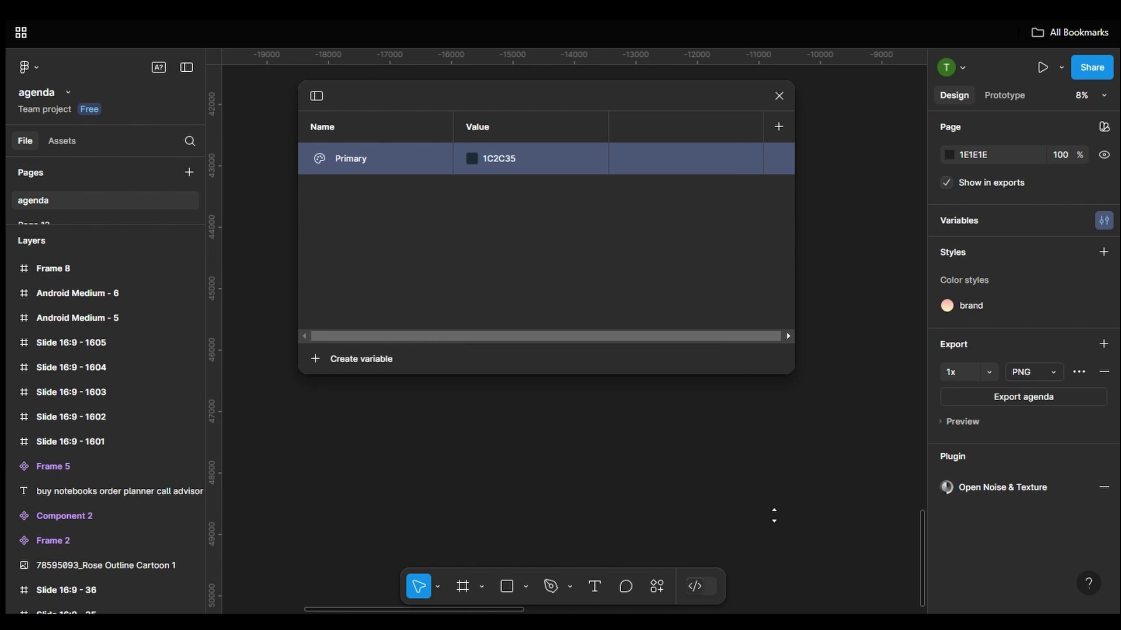
Create a second color variable named secondary
{"action": "left_click", "coordinate": [356, 359]}
{"action": "type", "text": "secondary"}
{"action": "key", "text": "Return"}
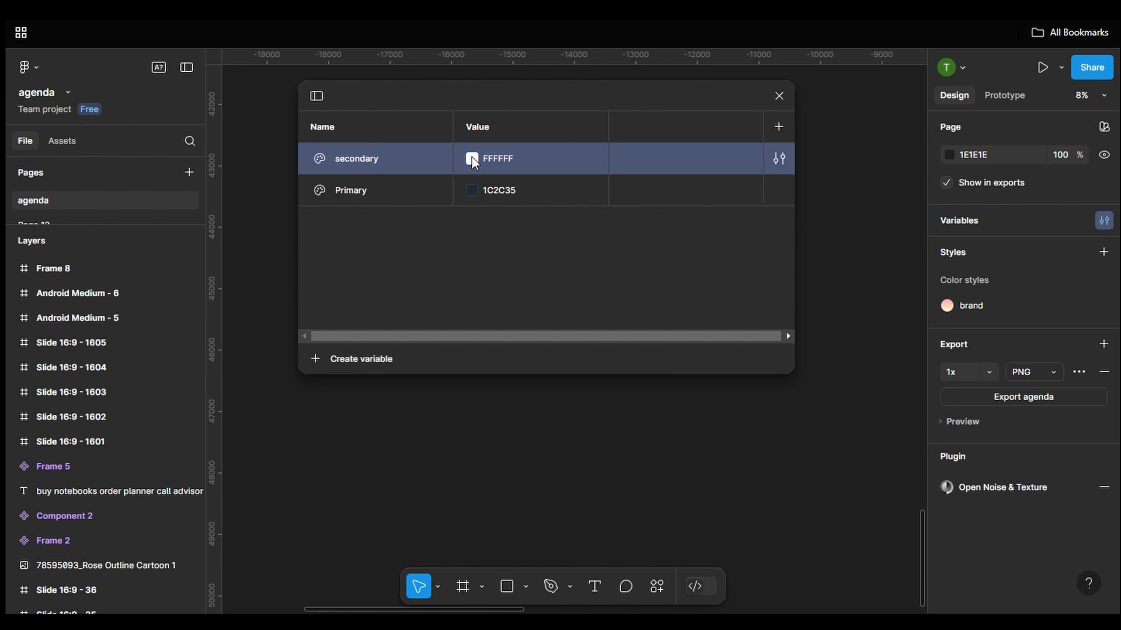
Set the secondary variable's value to the light blue 70B2D7
{"action": "left_click", "coordinate": [471, 159]}
{"action": "type", "text": "1C2C35"}
{"action": "key", "text": "Return"}
{"action": "left_click", "coordinate": [473, 156]}
{"action": "left_click", "coordinate": [562, 295]}
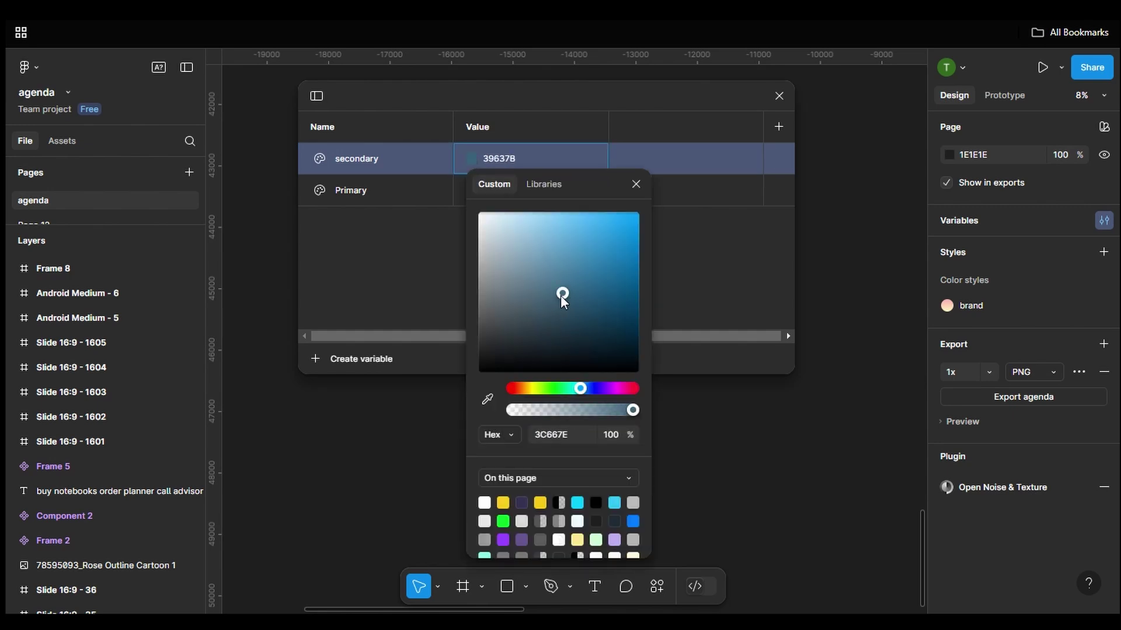
{"action": "left_click_drag", "start_coordinate": [560, 296], "coordinate": [555, 238]}
{"action": "left_click_drag", "start_coordinate": [614, 176], "coordinate": [723, 129]}
{"action": "left_click", "coordinate": [744, 138]}
{"action": "left_click", "coordinate": [587, 220]}
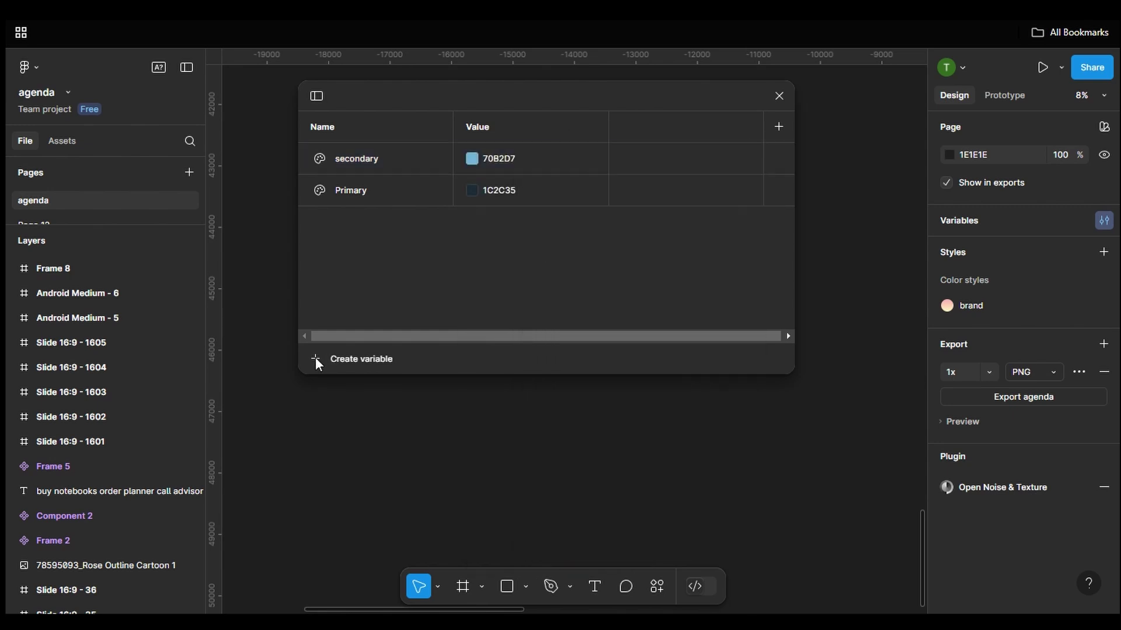
Create a third color variable named accent, keeping its default white value FFFFFF
{"action": "left_click", "coordinate": [315, 358]}
{"action": "type", "text": "text"}
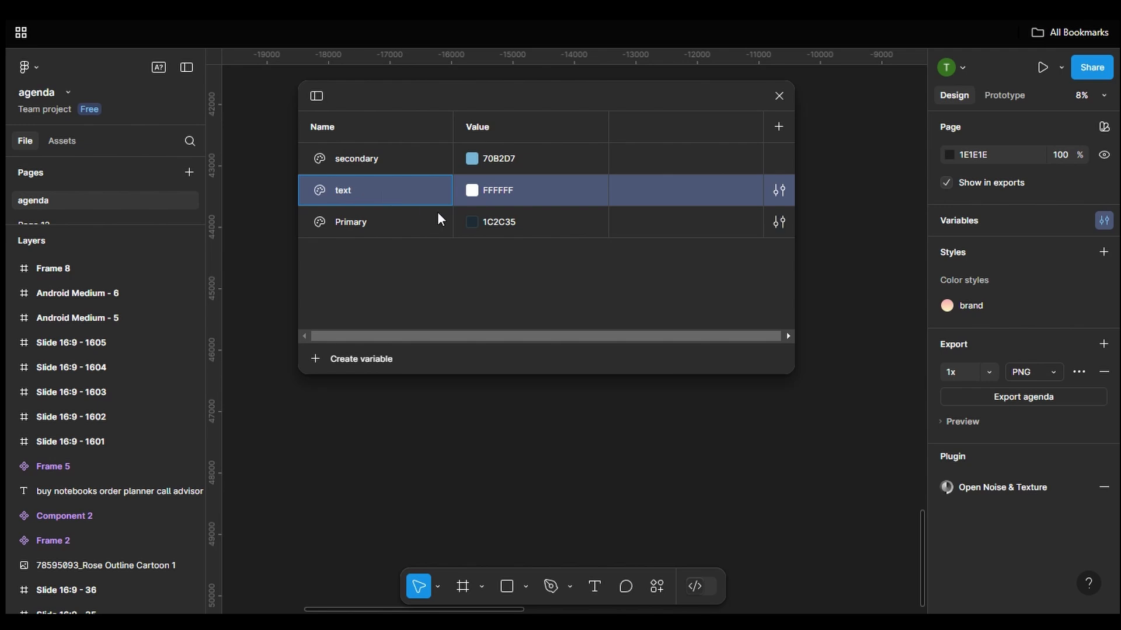
{"action": "key", "text": "ctrl+a"}
{"action": "type", "text": "accent"}
{"action": "left_click", "coordinate": [503, 282]}
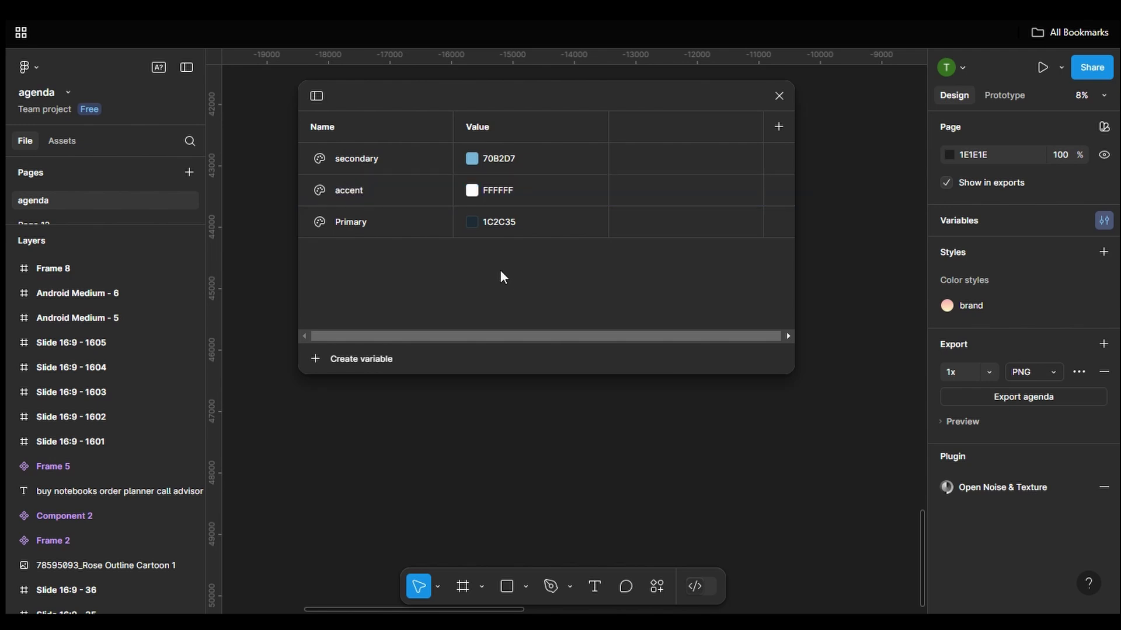
Group the secondary, accent and Primary variables into a new group named App Ui color(brand)
{"action": "left_click", "coordinate": [359, 160]}
{"action": "left_click", "coordinate": [370, 189], "text": "shift"}
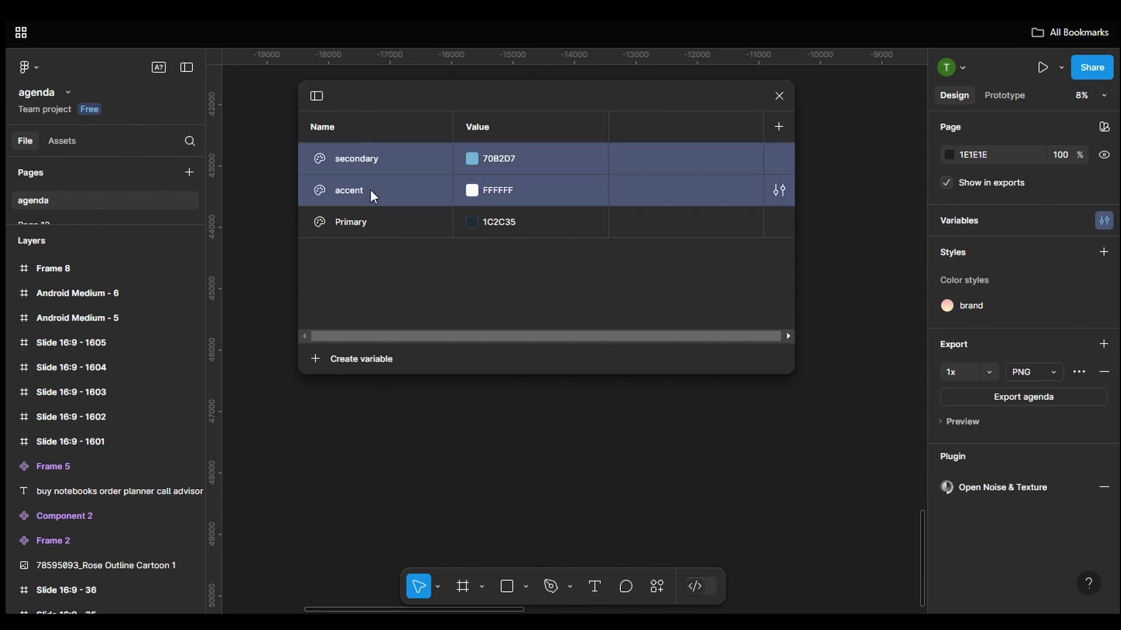
{"action": "left_click", "coordinate": [377, 222], "text": "shift"}
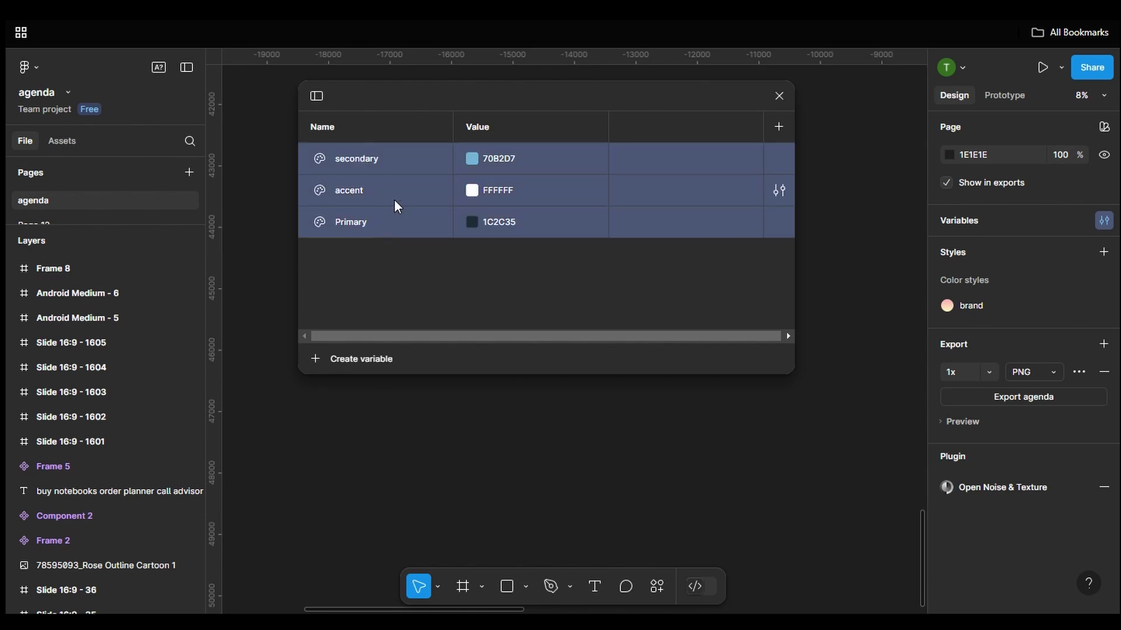
{"action": "right_click", "coordinate": [416, 191]}
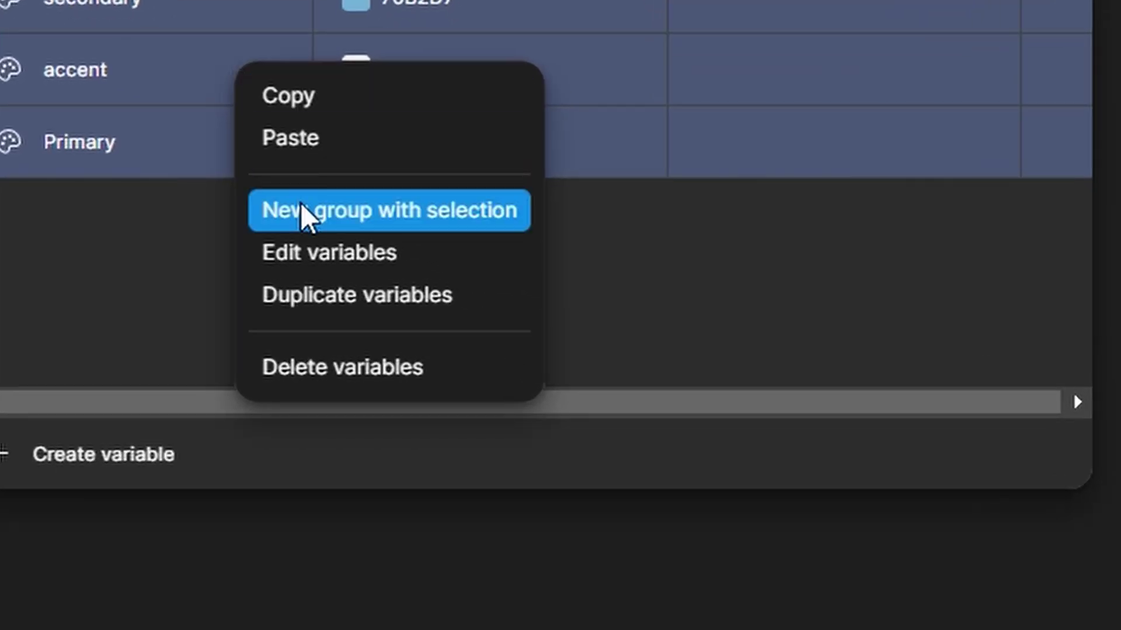
{"action": "left_click", "coordinate": [301, 204]}
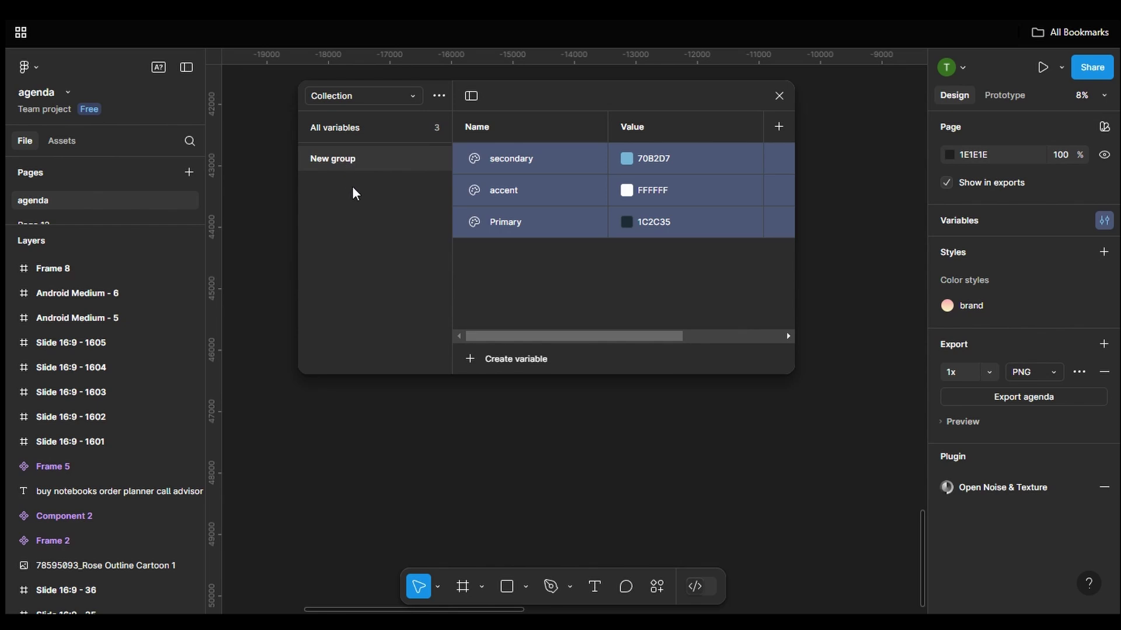
{"action": "double_click", "coordinate": [345, 158]}
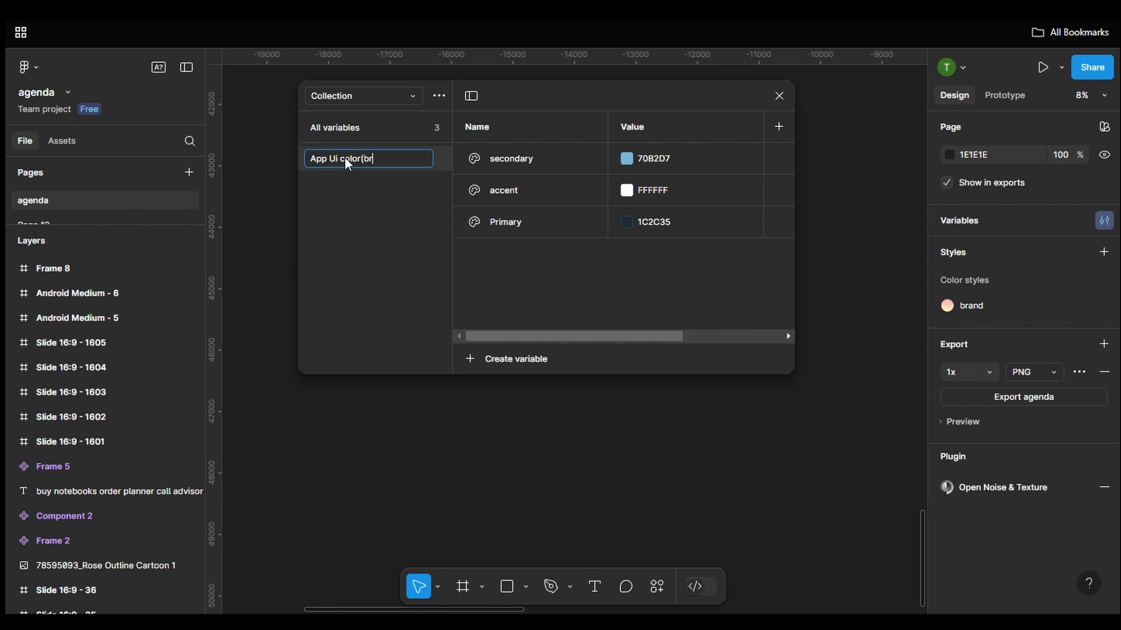
{"action": "type", "text": "and)"}
{"action": "key", "text": "Return"}
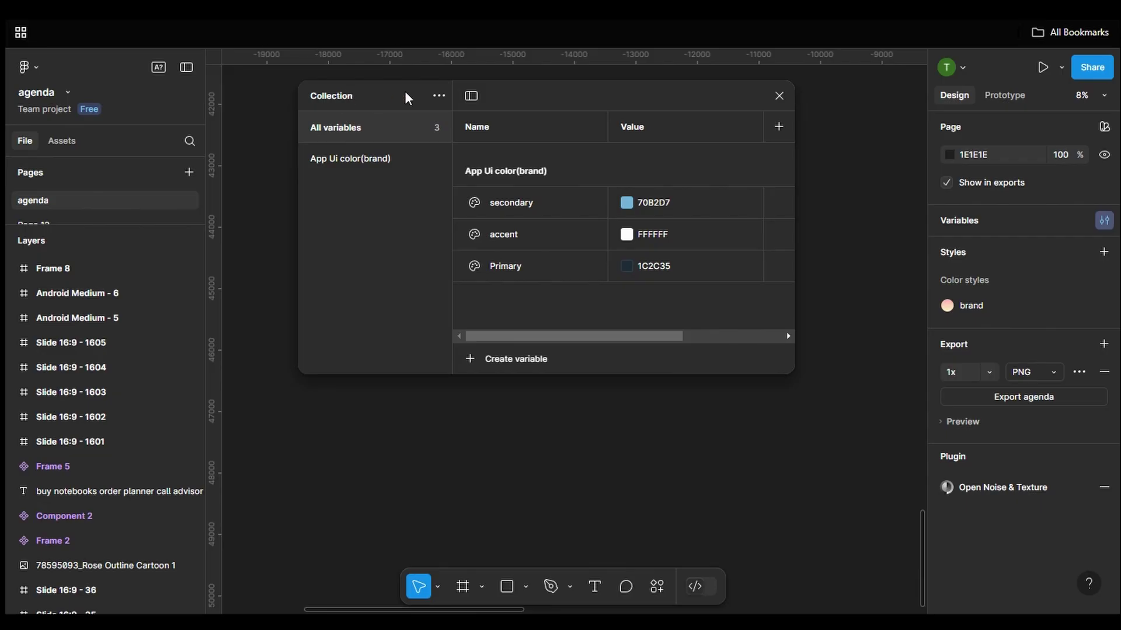
Create a new variable collection named PRIMITIVE
{"action": "left_click", "coordinate": [438, 96]}
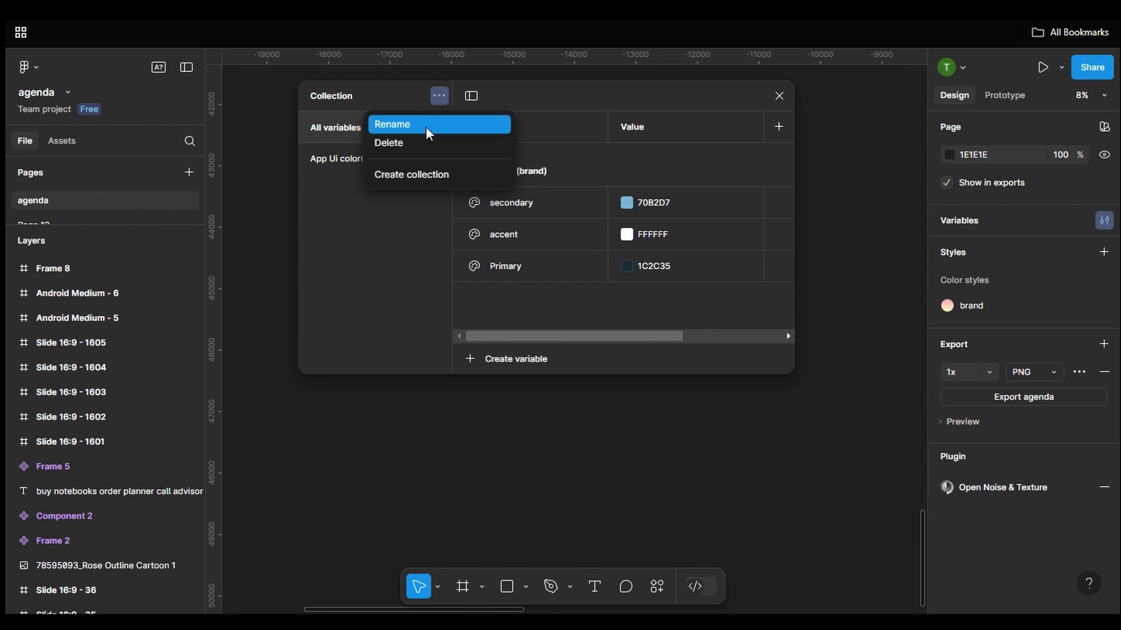
{"action": "left_click", "coordinate": [419, 174]}
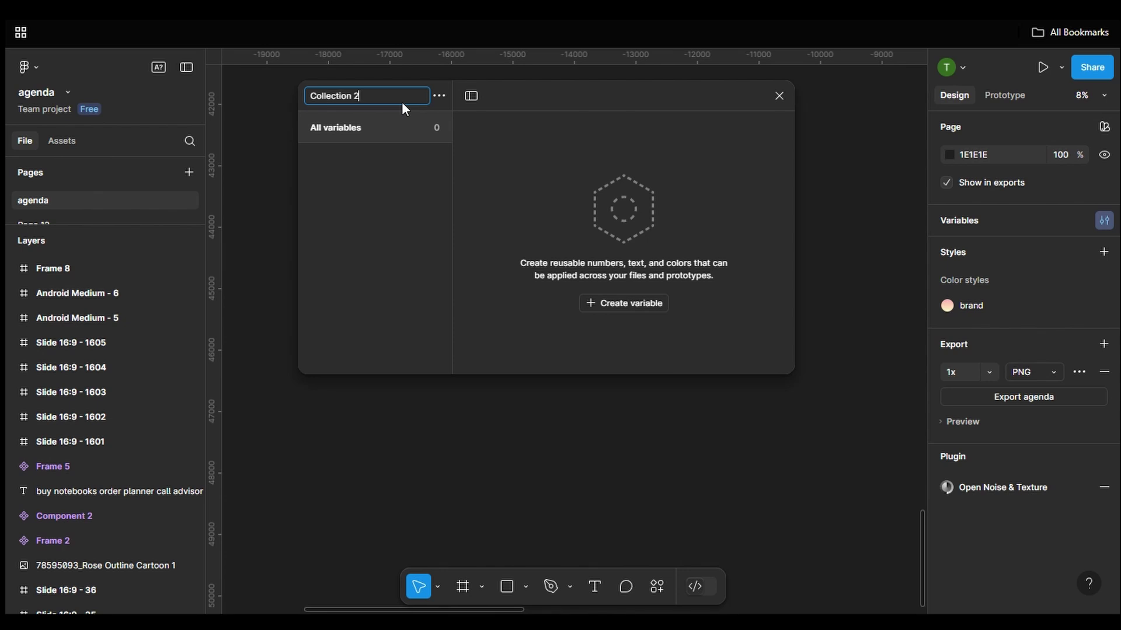
{"action": "key", "text": "ctrl+a"}
{"action": "type", "text": "PRIMITIVE"}
{"action": "key", "text": "Return"}
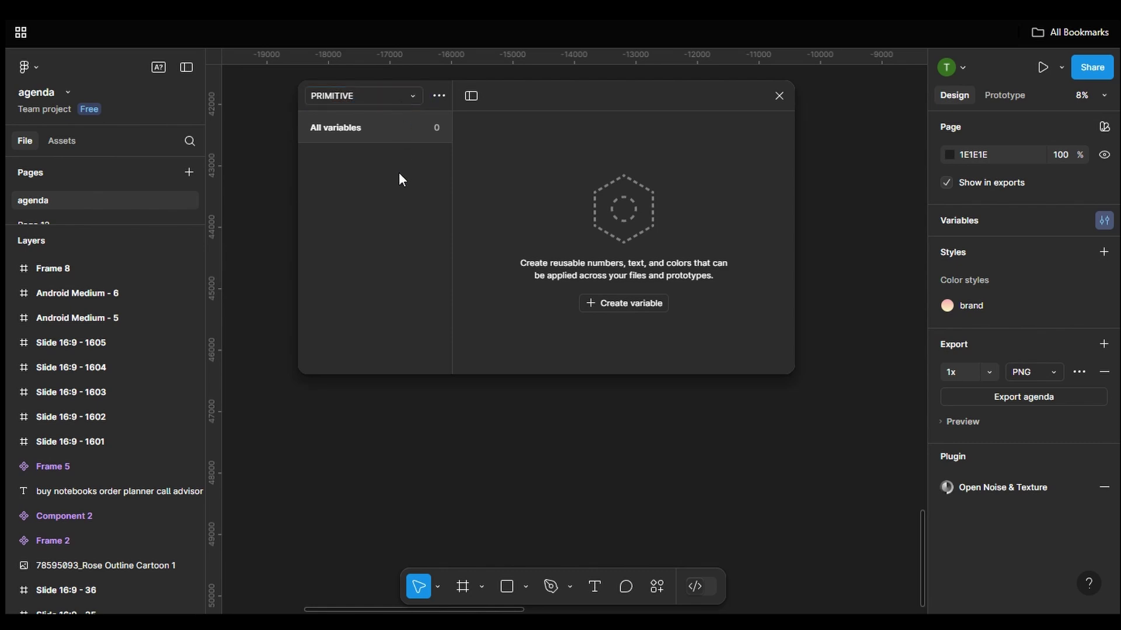
Create a color variable named tEXT PRIMARY in the PRIMITIVE collection
{"action": "left_click", "coordinate": [603, 303]}
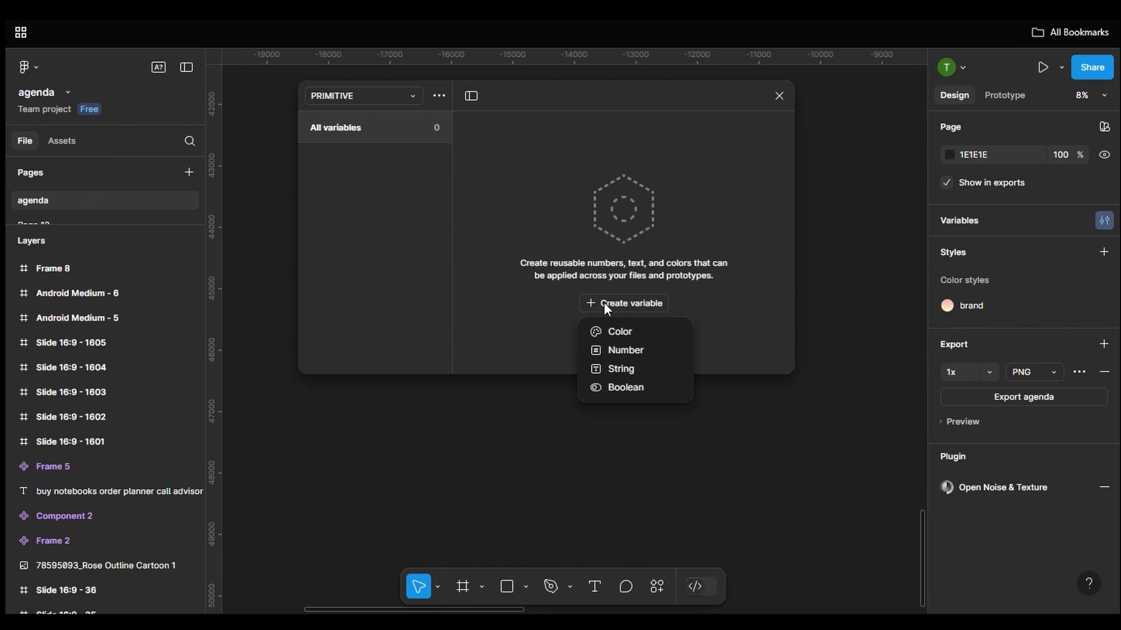
{"action": "left_click", "coordinate": [604, 332]}
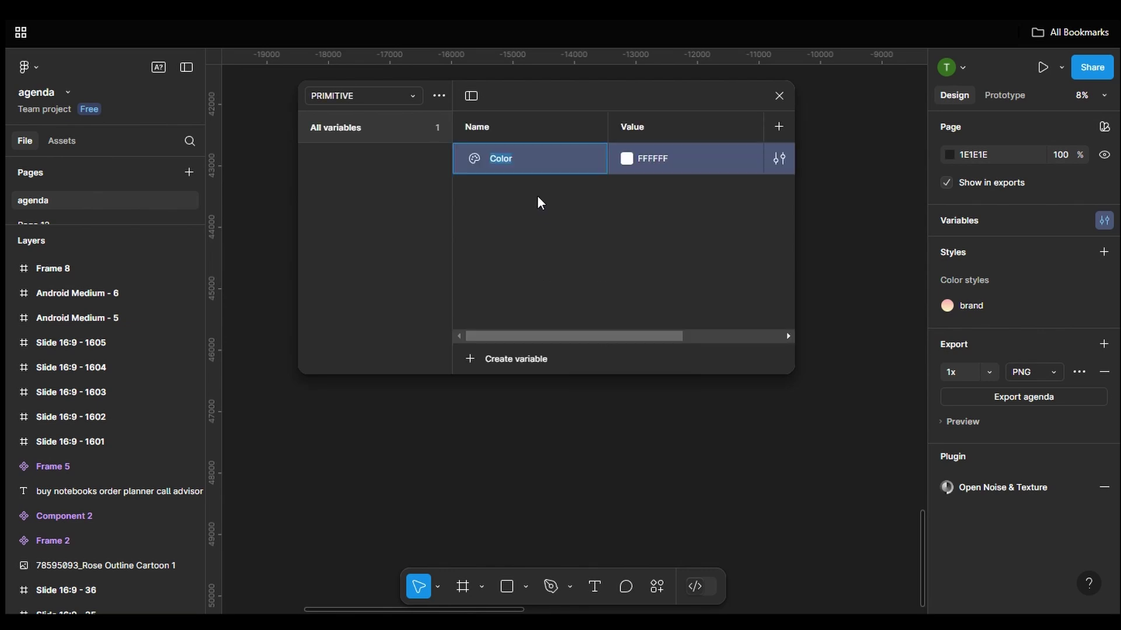
{"action": "type", "text": "teXT COL"}
{"action": "key", "text": "BackSpace"}
{"action": "key", "text": "BackSpace"}
{"action": "key", "text": "BackSpace"}
{"action": "type", "text": "PRIMARY"}
{"action": "key", "text": "Return"}
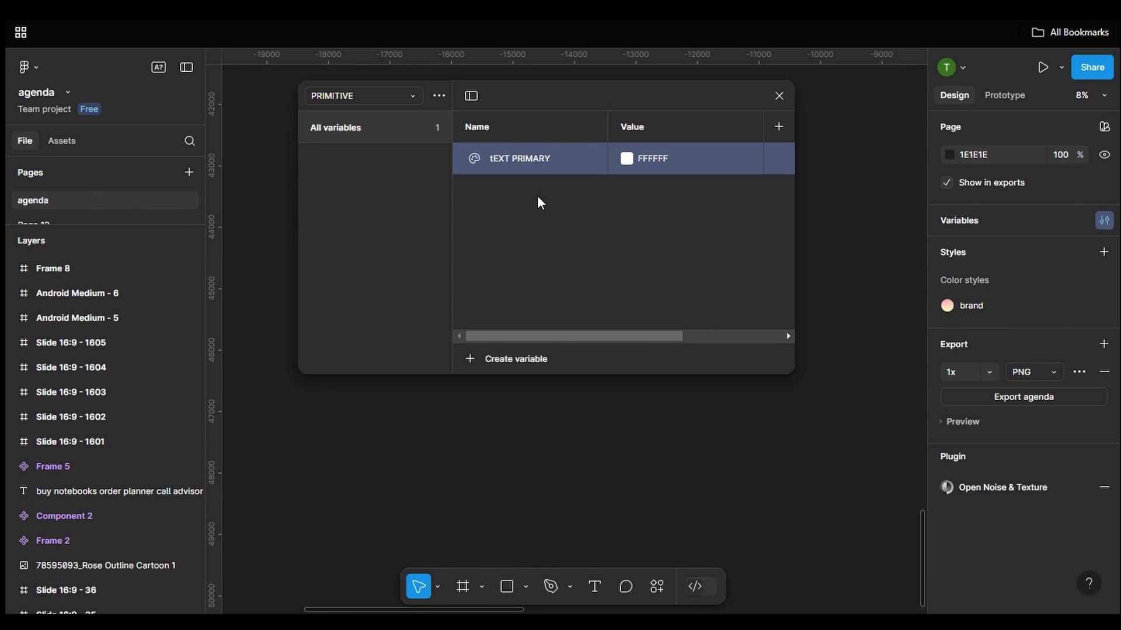
Set the tEXT PRIMARY variable's value to black, 000000
{"action": "left_click", "coordinate": [639, 154]}
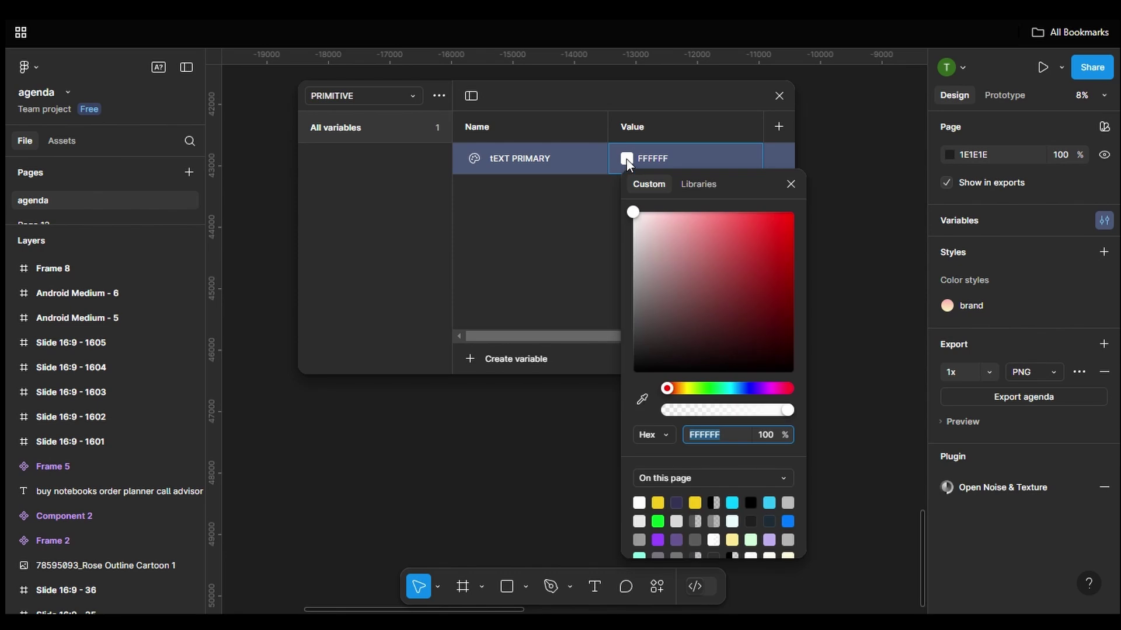
{"action": "left_click_drag", "start_coordinate": [699, 284], "coordinate": [624, 403]}
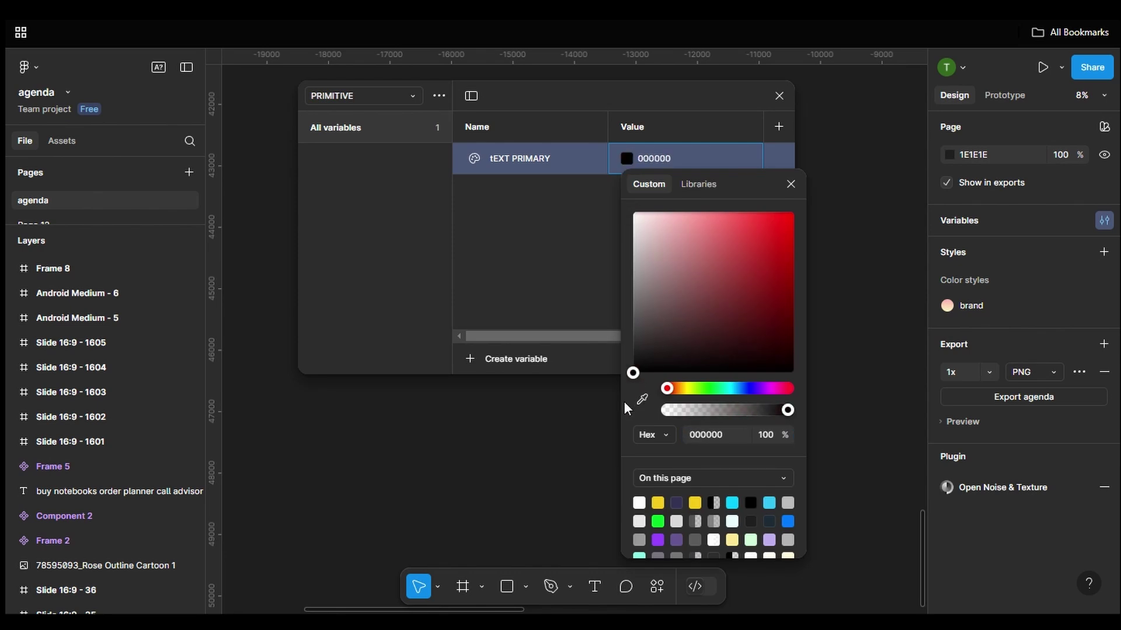
{"action": "left_click", "coordinate": [789, 184]}
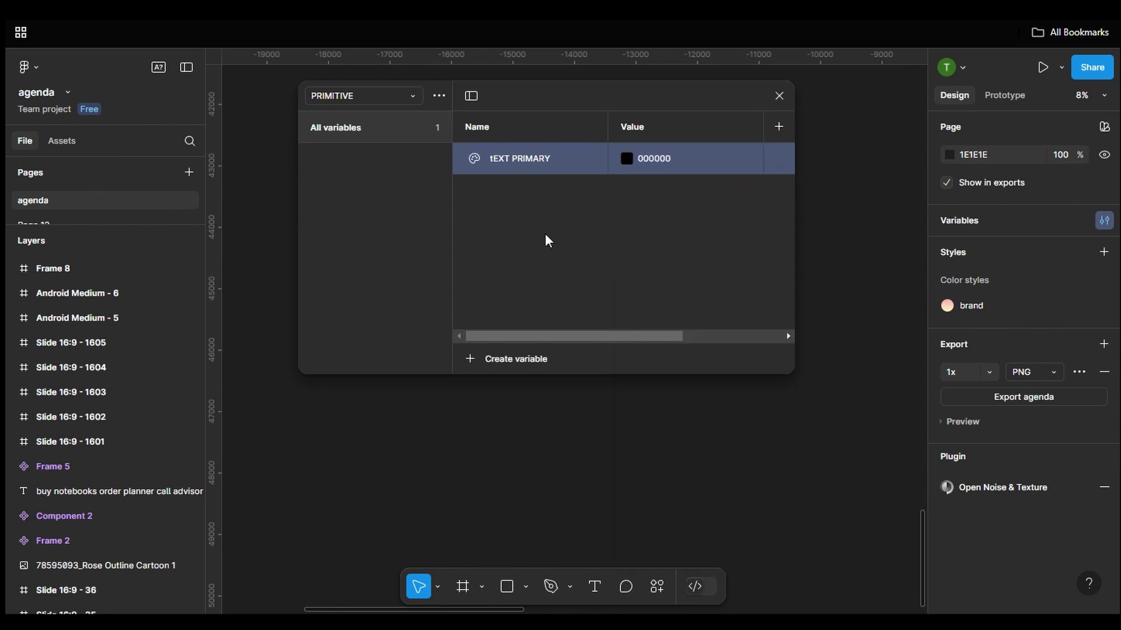
Create a color variable named error text in the PRIMITIVE collection
{"action": "left_click", "coordinate": [544, 233]}
{"action": "key", "text": "ctrl+a"}
{"action": "left_click", "coordinate": [467, 361]}
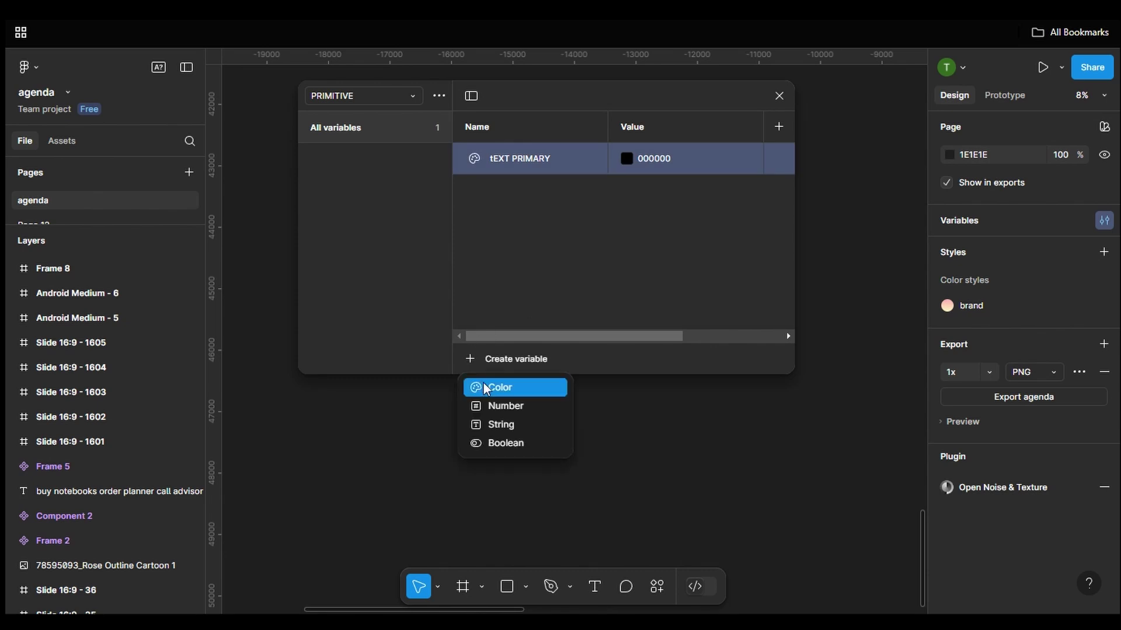
{"action": "left_click", "coordinate": [484, 385]}
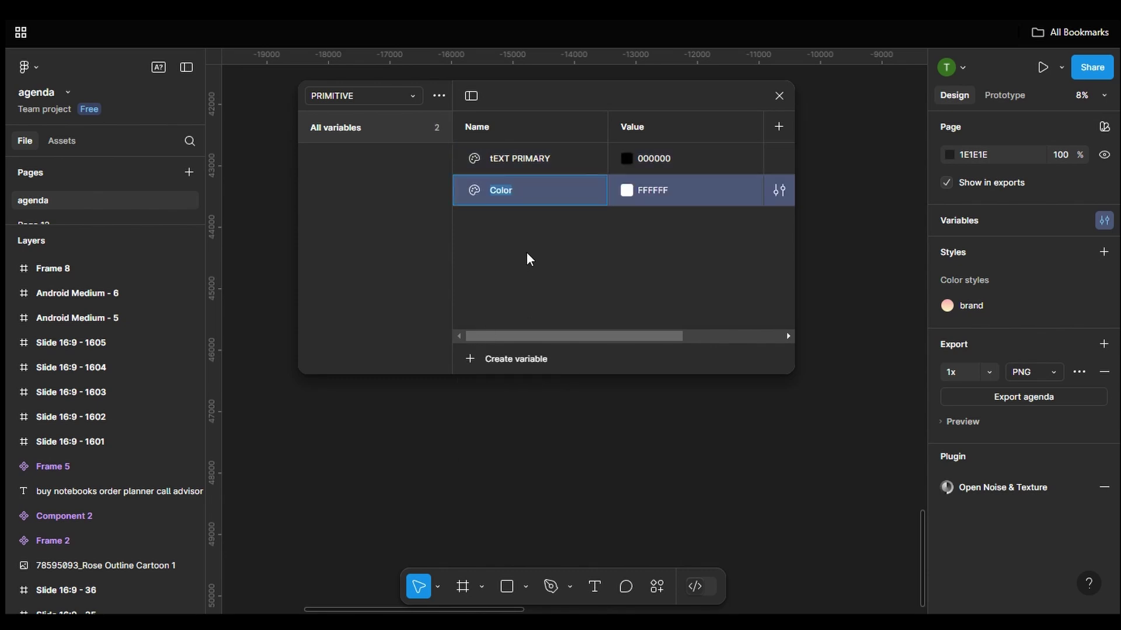
{"action": "type", "text": "error text"}
{"action": "key", "text": "Return"}
Set the error text variable's value to pure red, FF0000
{"action": "left_click", "coordinate": [626, 193]}
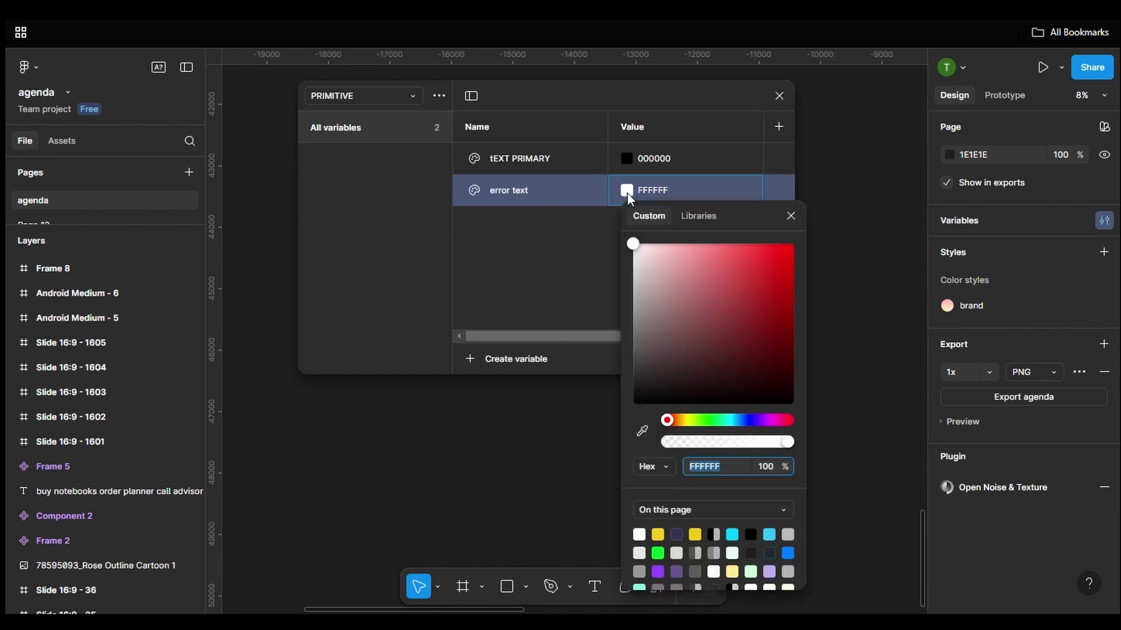
{"action": "left_click_drag", "start_coordinate": [694, 299], "coordinate": [831, 235]}
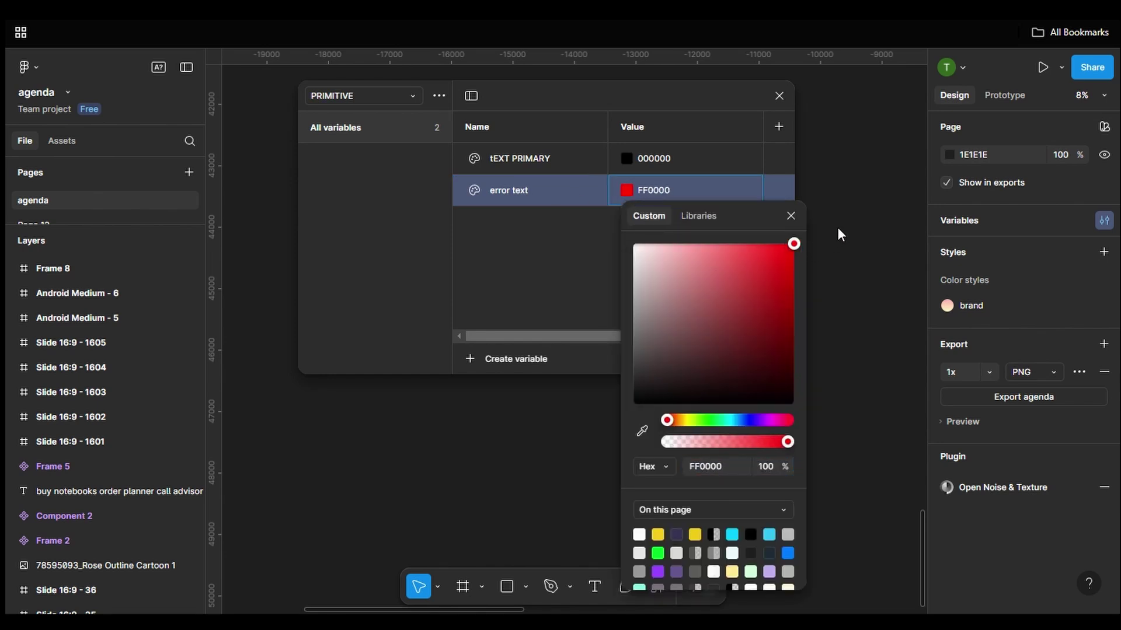
{"action": "left_click", "coordinate": [791, 216]}
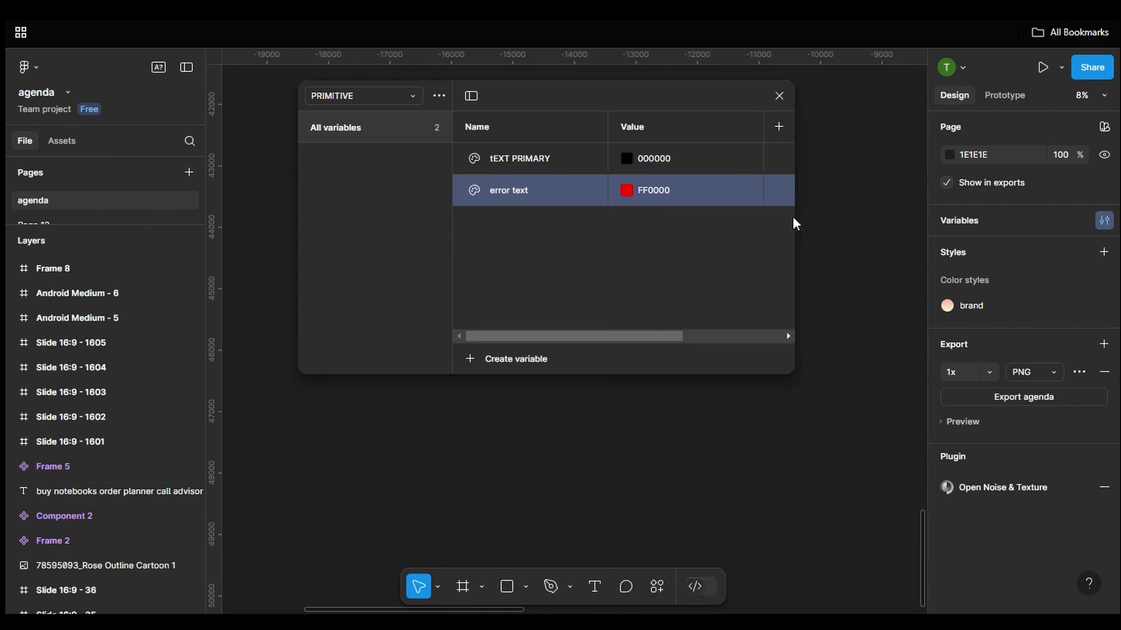
{"action": "left_click", "coordinate": [537, 239]}
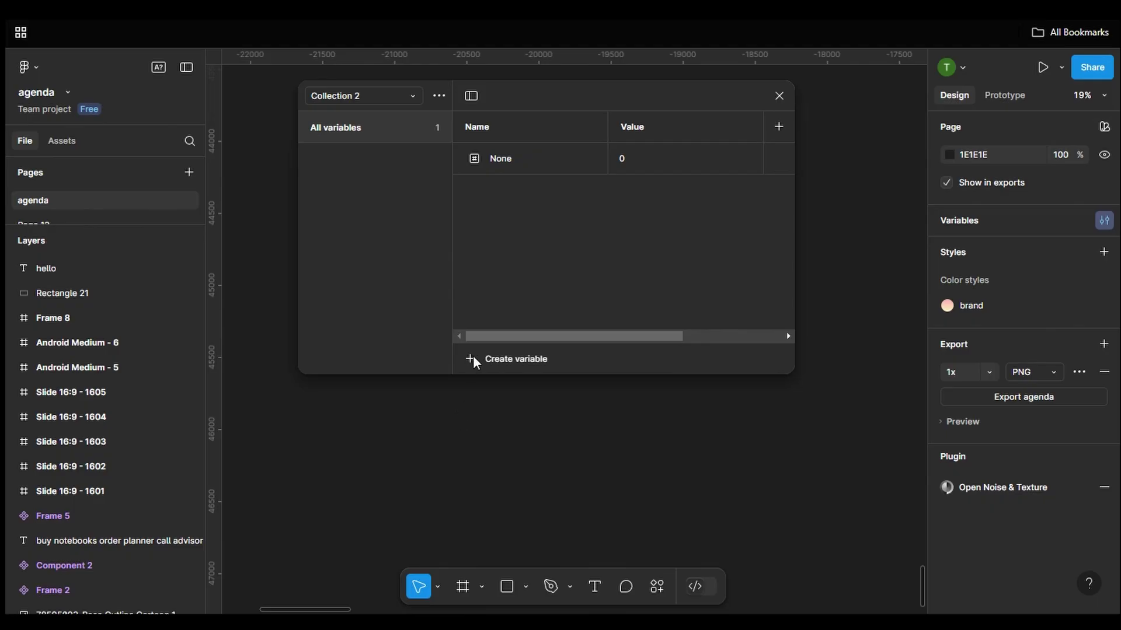
Create a number variable named spacing small with a value of 8 in Collection 2
{"action": "left_click", "coordinate": [473, 357]}
{"action": "left_click", "coordinate": [492, 403]}
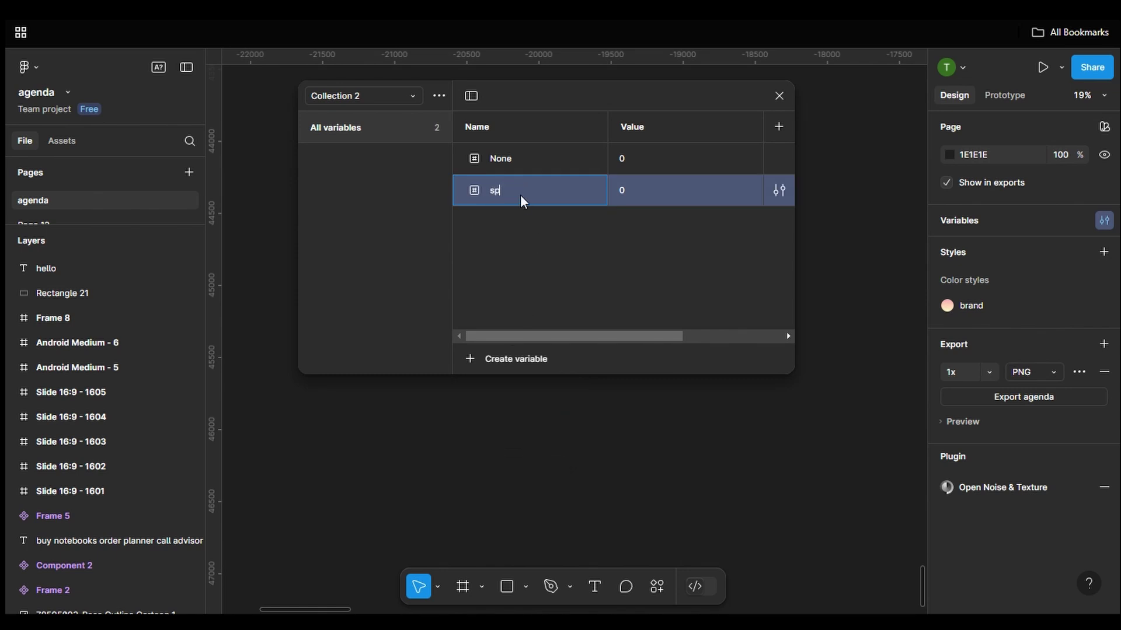
{"action": "type", "text": "spacing small"}
{"action": "left_click", "coordinate": [625, 194]}
{"action": "type", "text": "8"}
Create a number variable named spacing medium with a value of 16 in Collection 2
{"action": "left_click", "coordinate": [470, 357]}
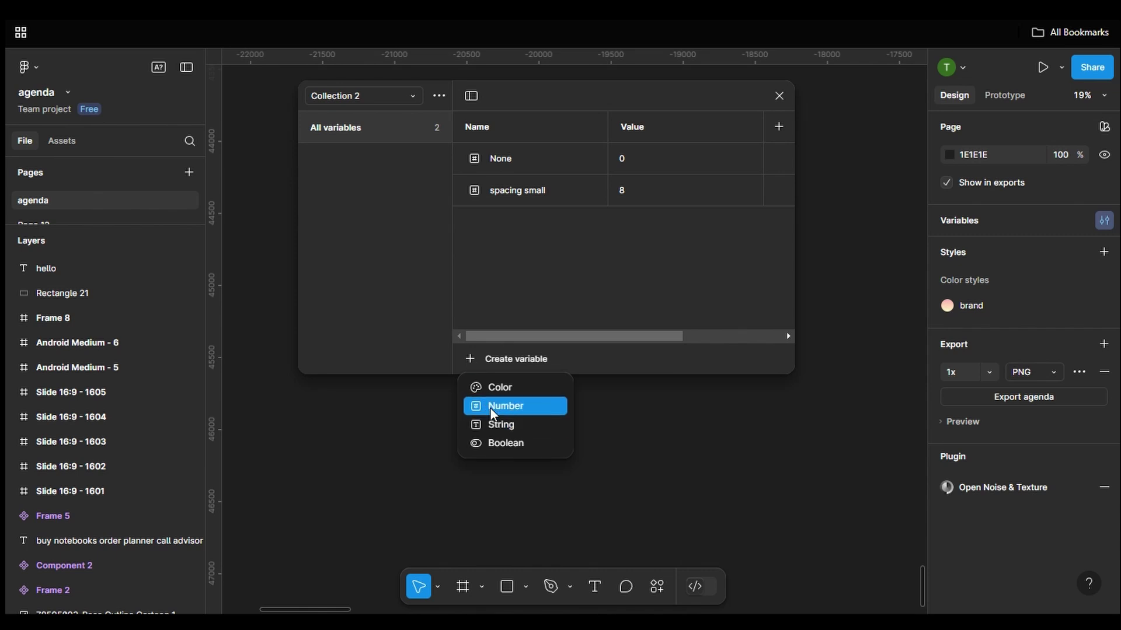
{"action": "left_click", "coordinate": [490, 409]}
{"action": "type", "text": "spacing medium"}
{"action": "left_click", "coordinate": [622, 224]}
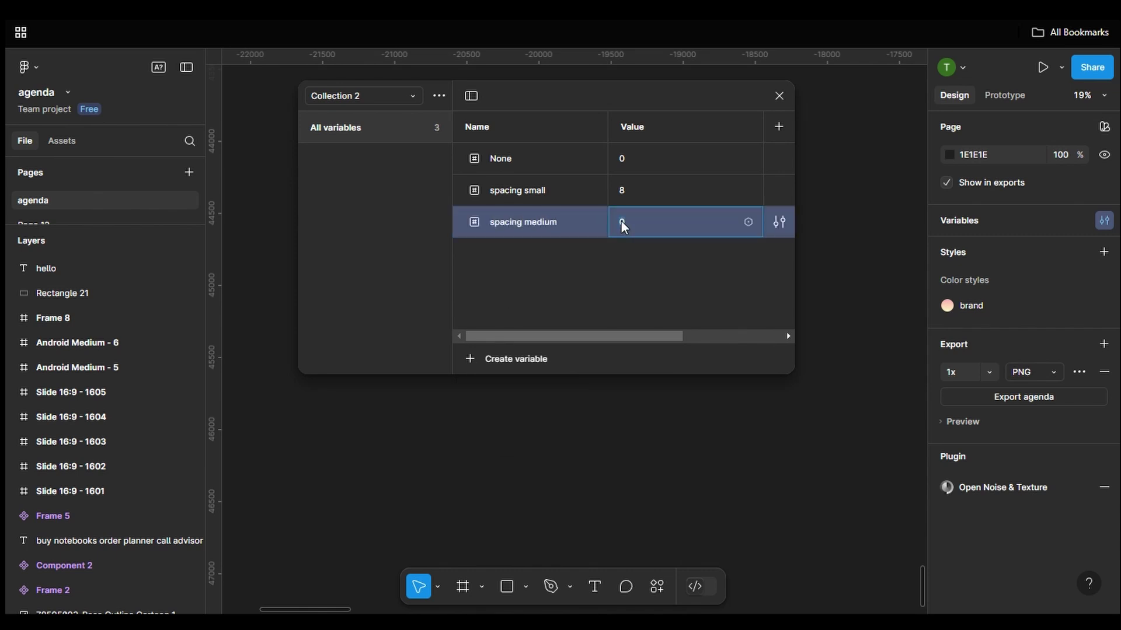
{"action": "type", "text": "16"}
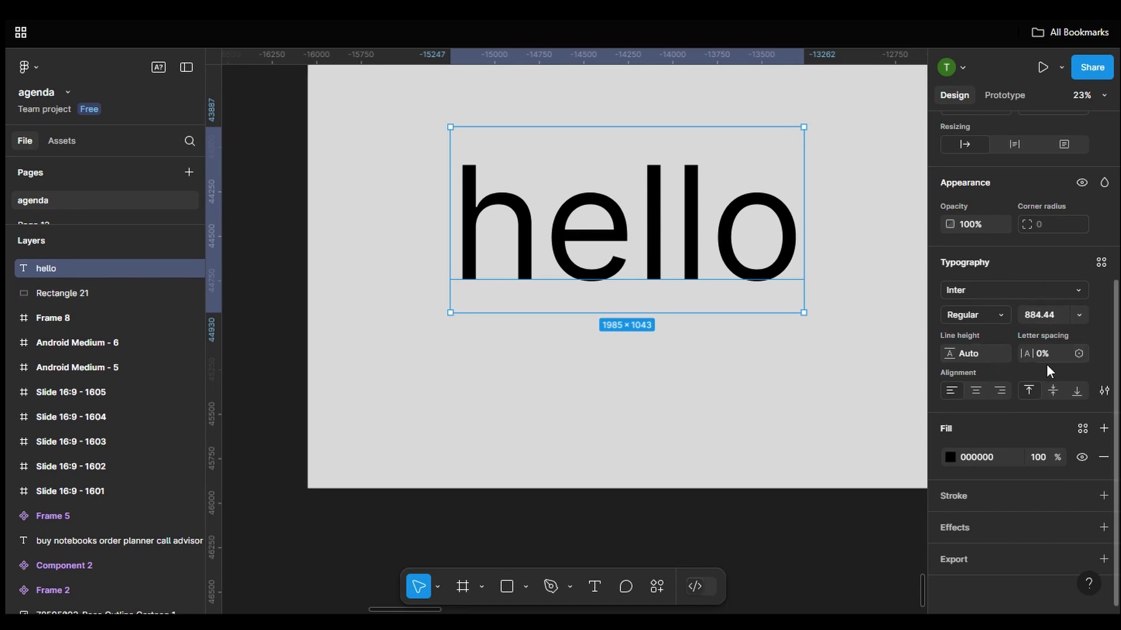
Apply the spacing small variable to the letter spacing of the hello text
{"action": "left_click", "coordinate": [1078, 353]}
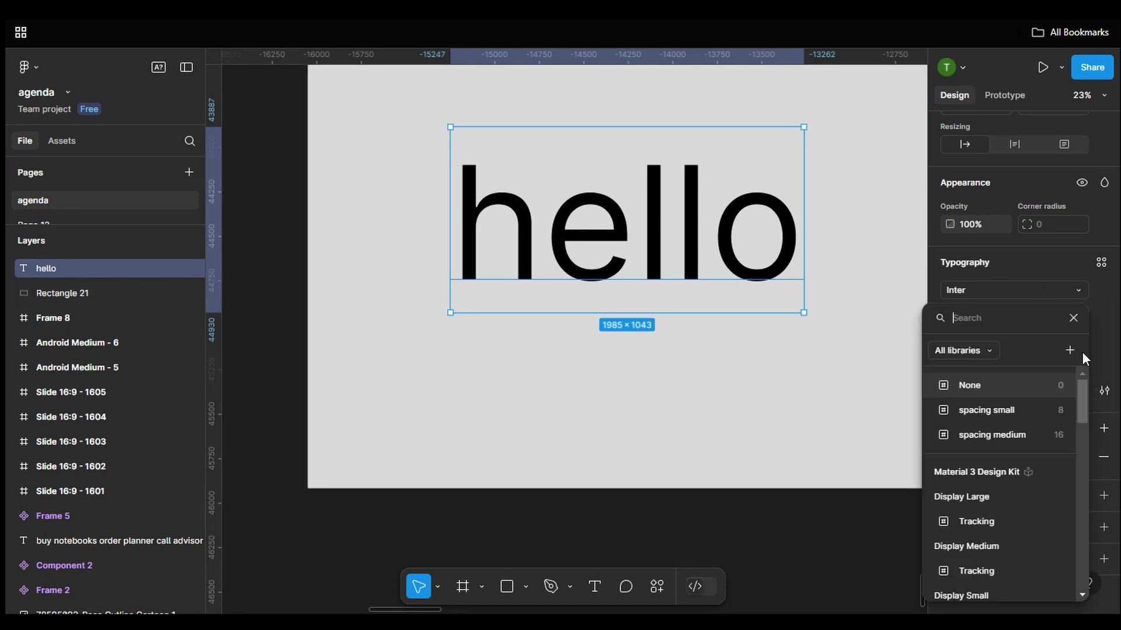
{"action": "left_click_drag", "start_coordinate": [1005, 322], "coordinate": [850, 102]}
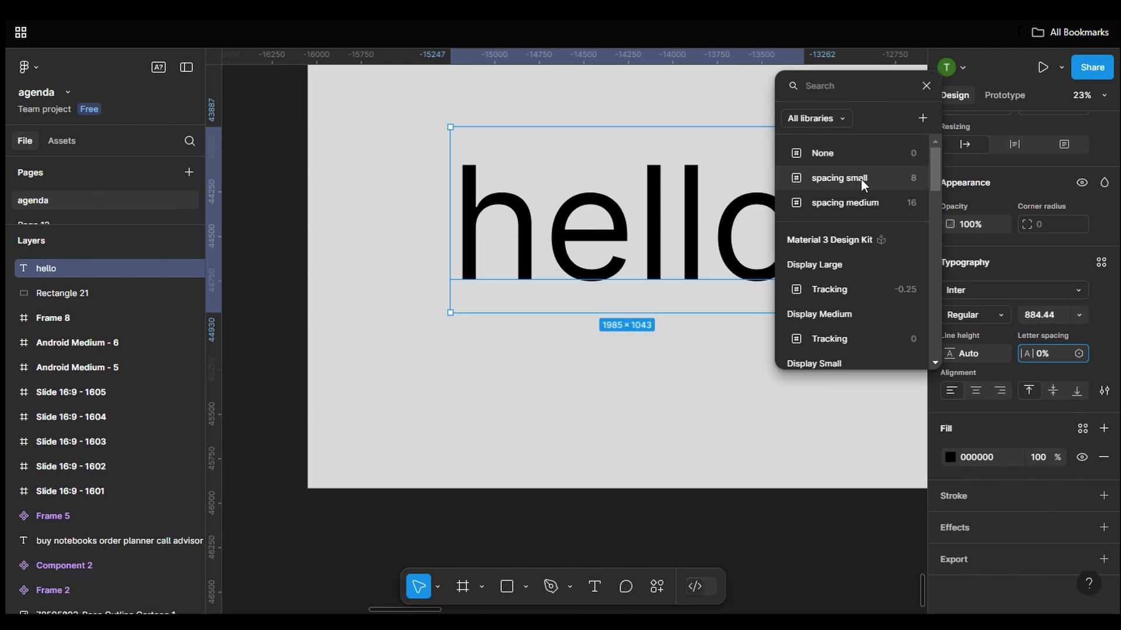
{"action": "left_click", "coordinate": [860, 177]}
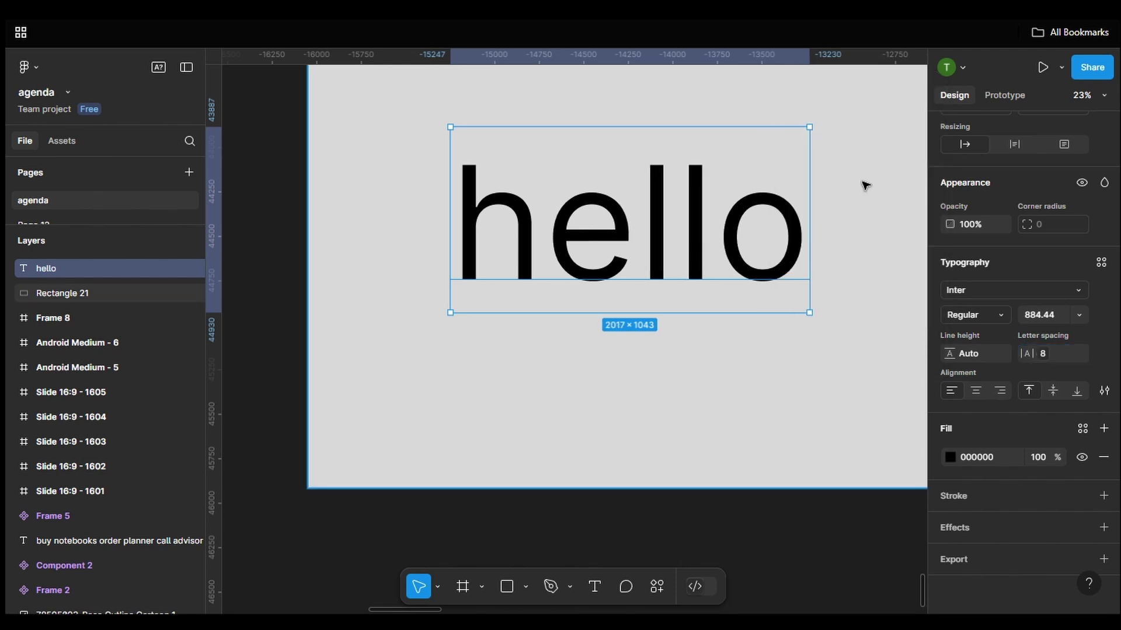
{"action": "left_click", "coordinate": [1056, 354]}
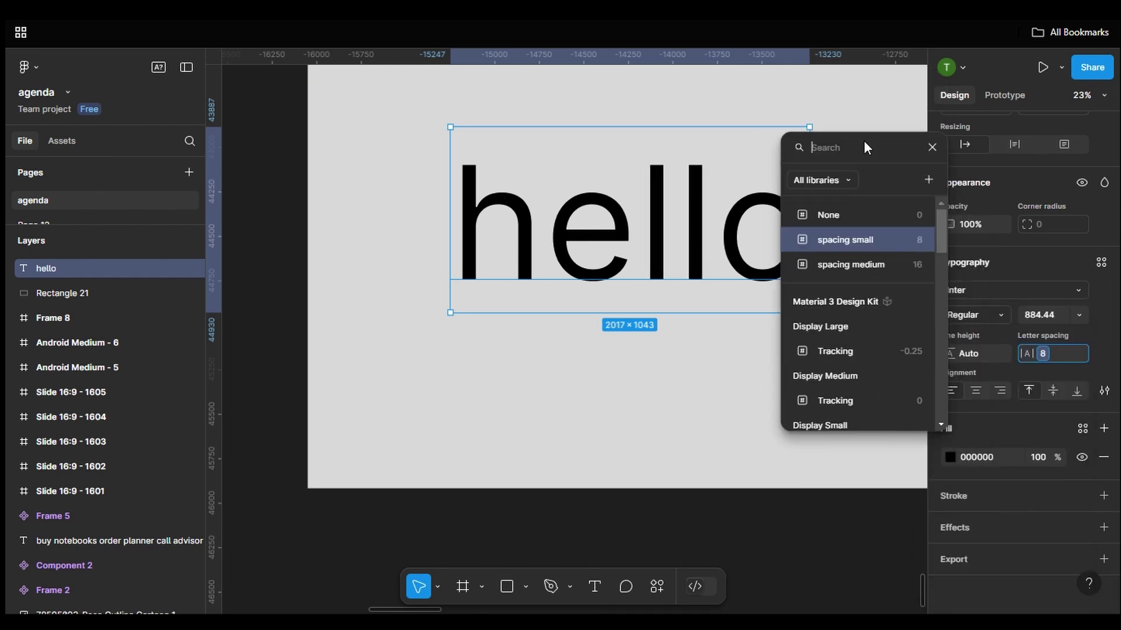
{"action": "left_click", "coordinate": [878, 231]}
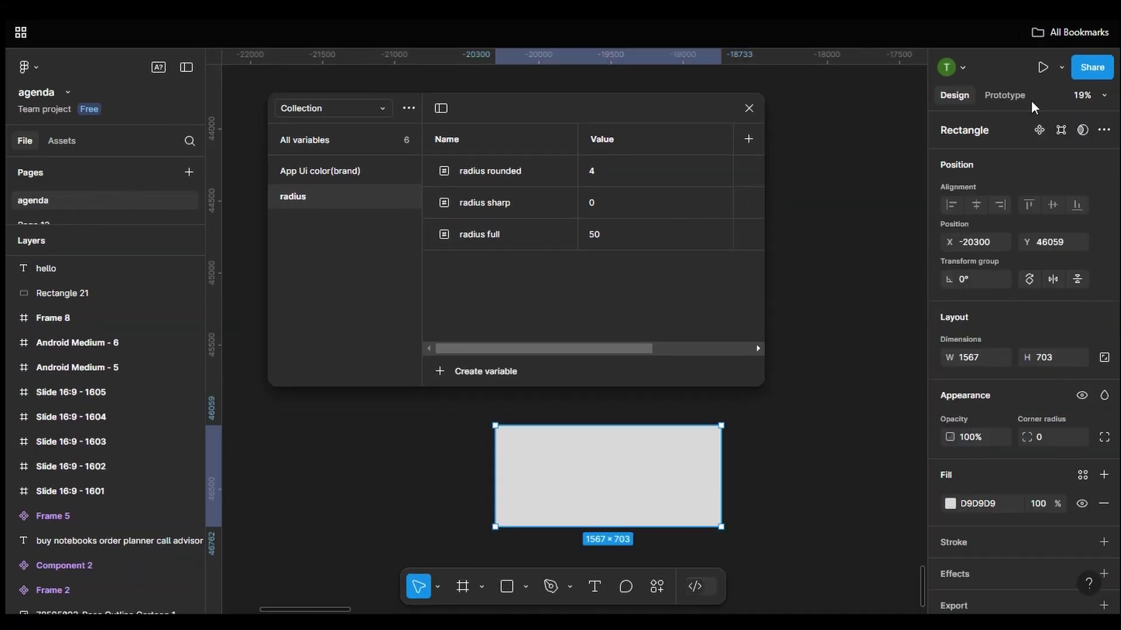
Apply the radius full variable to the selected rectangle's corner radius
{"action": "left_click", "coordinate": [1075, 436]}
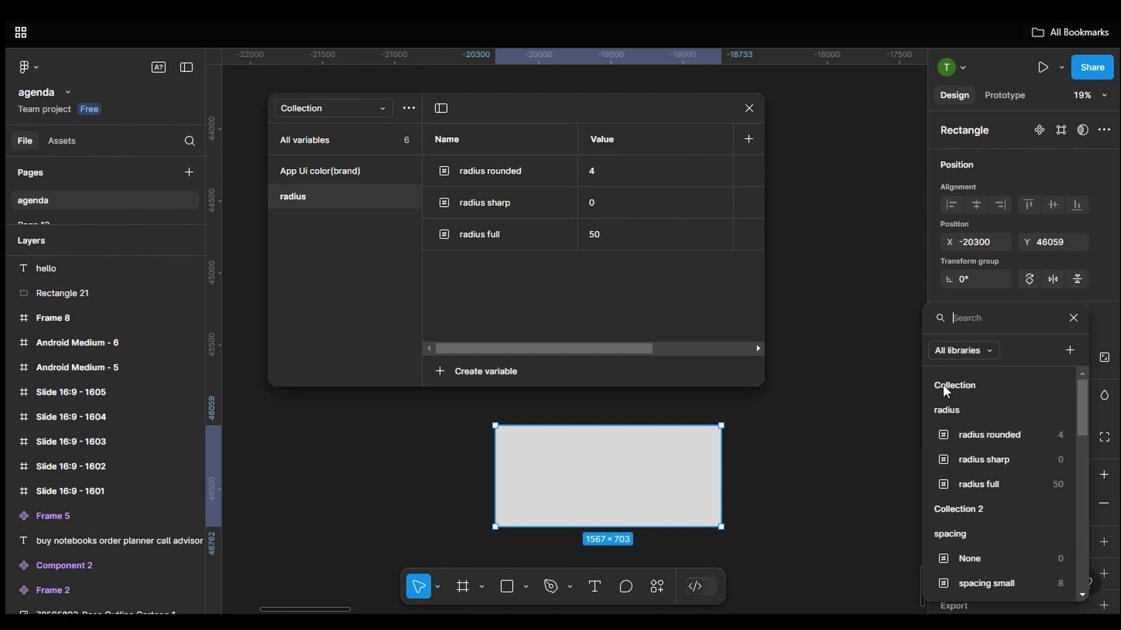
{"action": "left_click_drag", "start_coordinate": [992, 304], "coordinate": [813, 208]}
{"action": "left_click", "coordinate": [789, 386]}
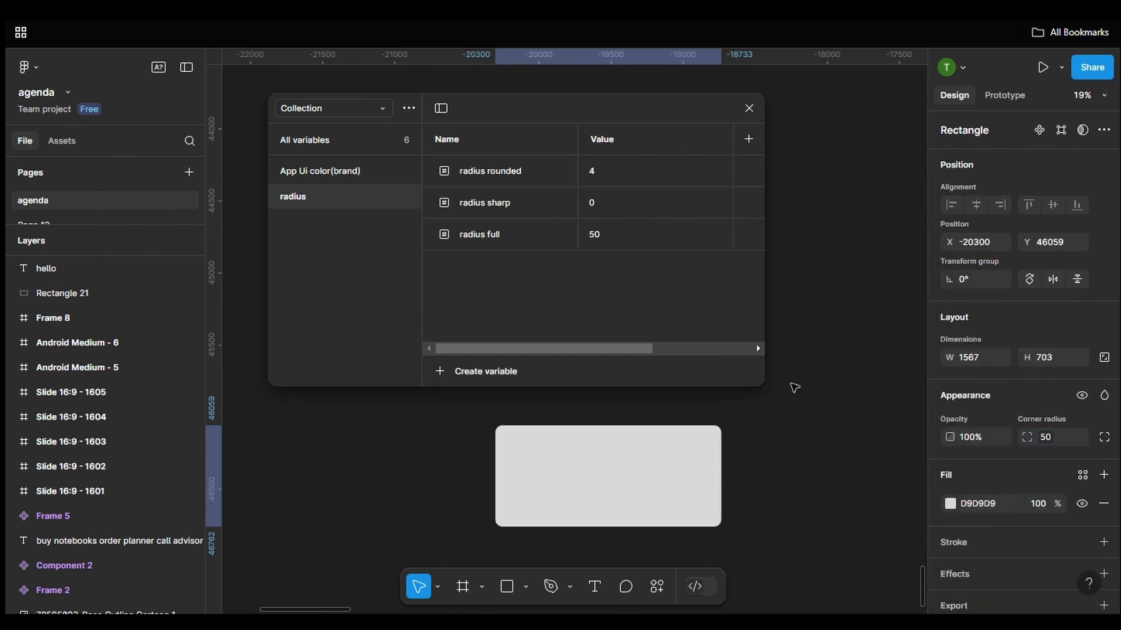
{"action": "left_click", "coordinate": [805, 419]}
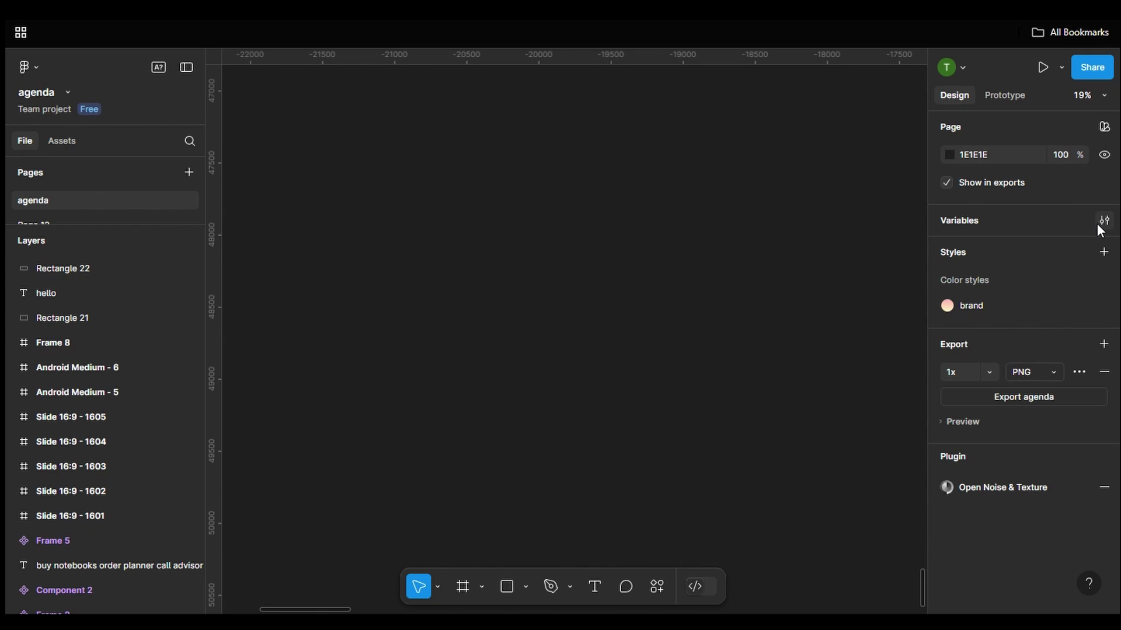
Create an ungrouped color variable named Background color in the variable collection named Collection
{"action": "left_click", "coordinate": [1102, 225]}
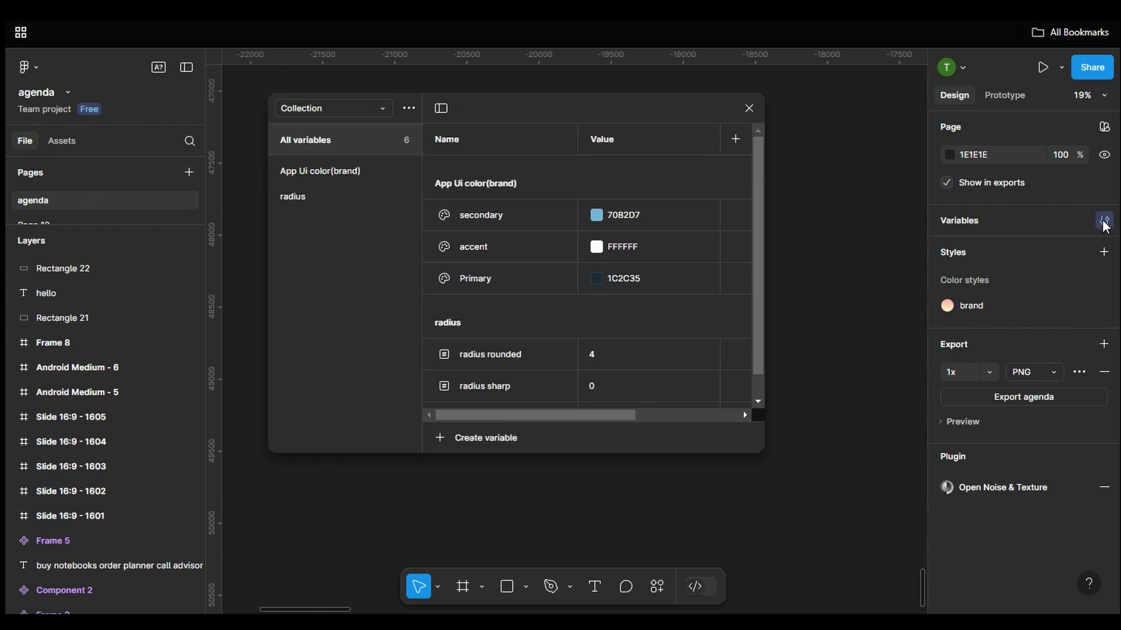
{"action": "left_click", "coordinate": [330, 175]}
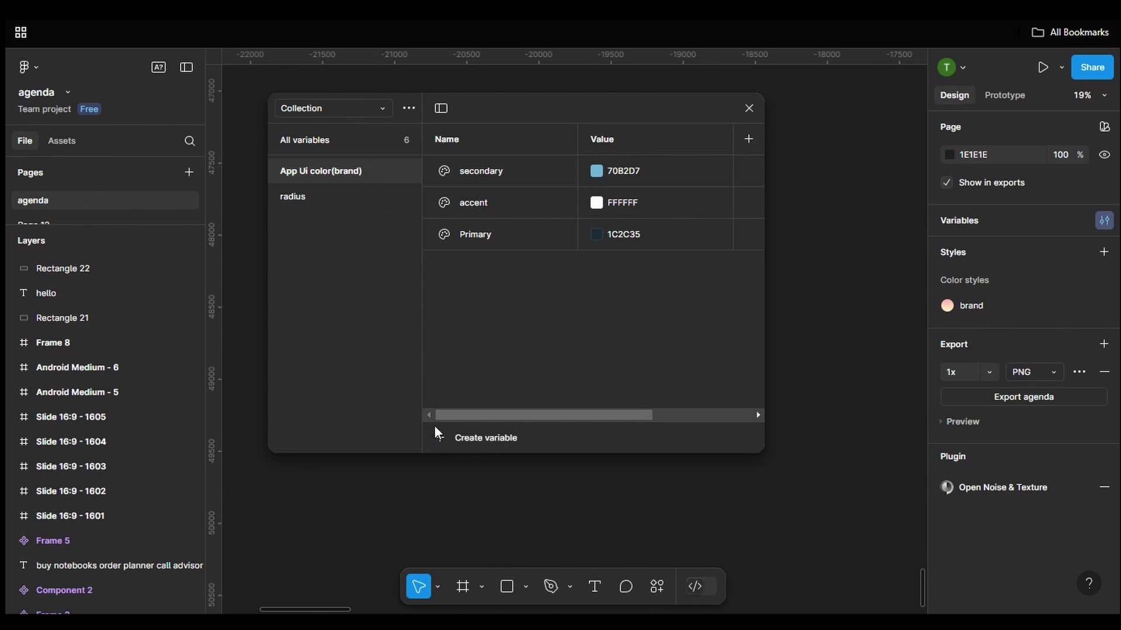
{"action": "left_click", "coordinate": [343, 139]}
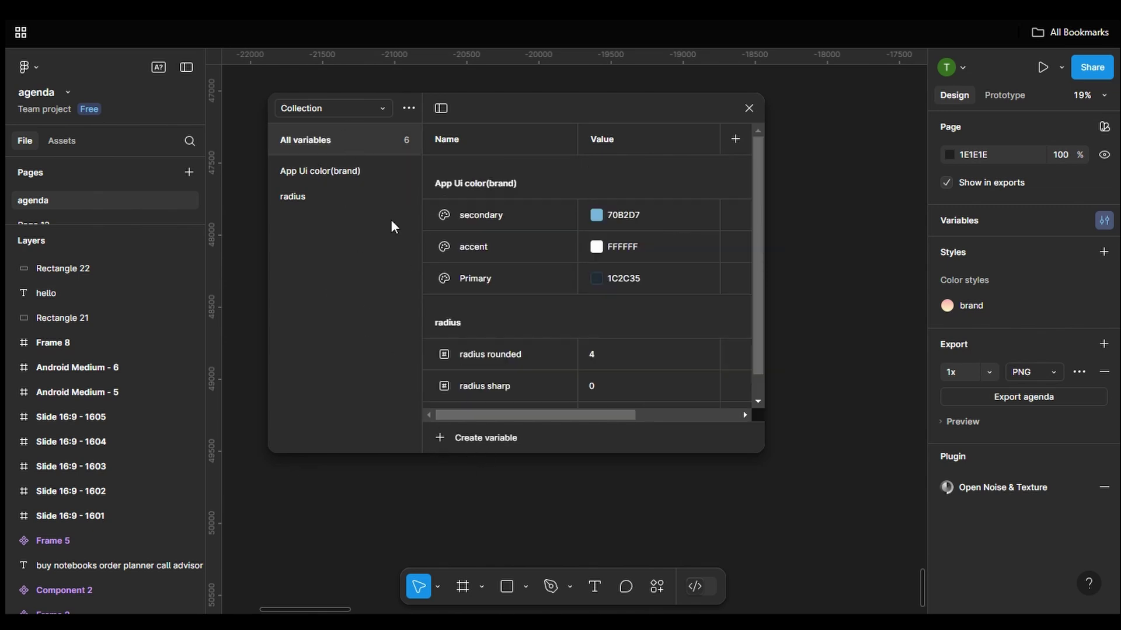
{"action": "left_click", "coordinate": [442, 436]}
{"action": "left_click", "coordinate": [467, 467]}
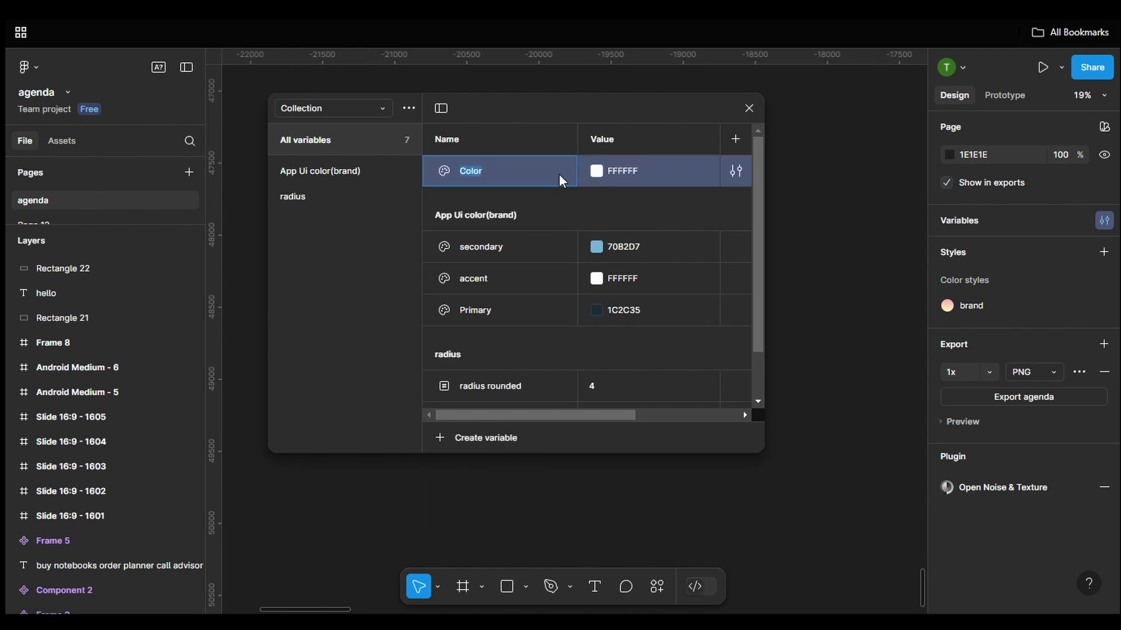
{"action": "type", "text": "Background color"}
{"action": "key", "text": "Return"}
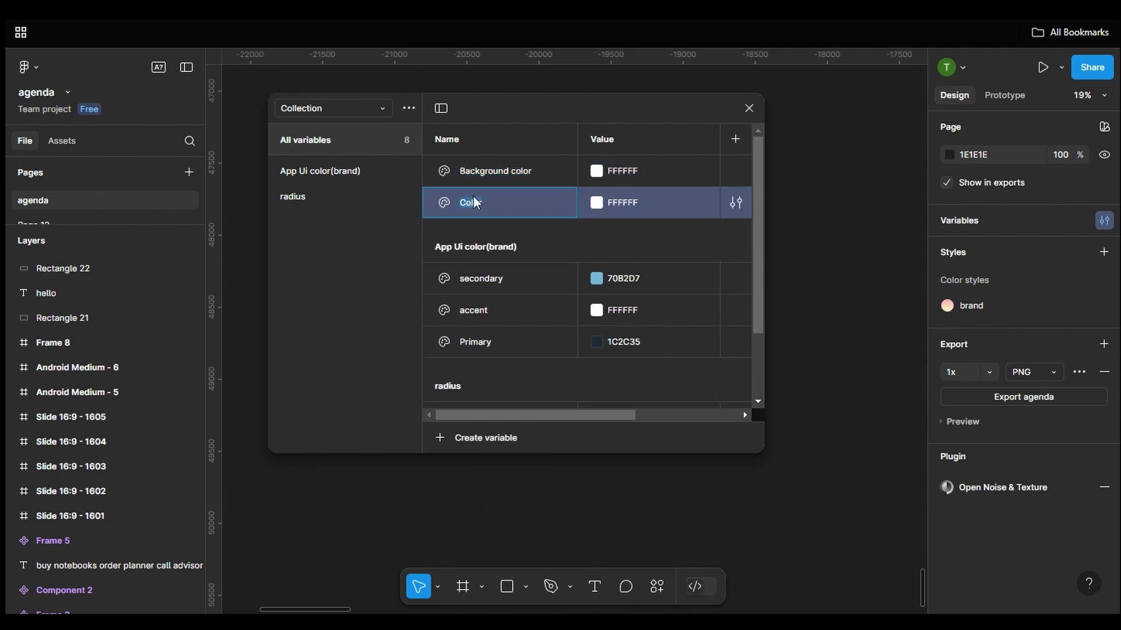
Name the new color variable label and set its value to blue, 007AFF
{"action": "type", "text": "label"}
{"action": "left_click", "coordinate": [596, 202]}
{"action": "left_click", "coordinate": [758, 580]}
Create a color variable named text color with the value black, 000000
{"action": "left_click", "coordinate": [467, 438]}
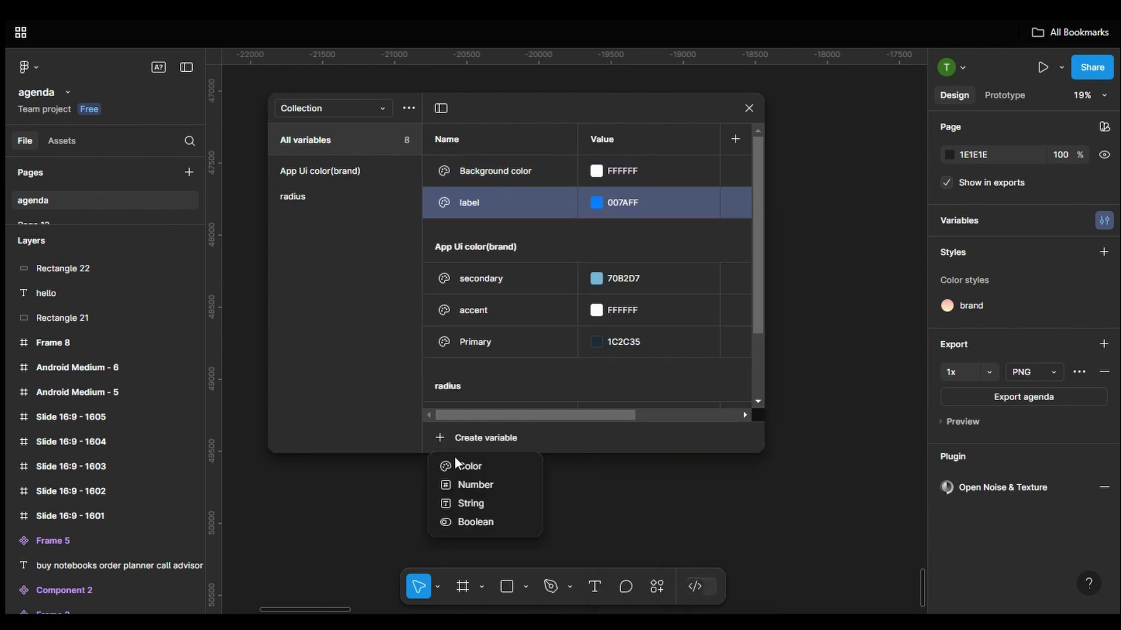
{"action": "left_click", "coordinate": [457, 463]}
{"action": "type", "text": "text color"}
{"action": "left_click", "coordinate": [596, 234]}
{"action": "left_click", "coordinate": [687, 544]}
Group the Background color, label and text color variables into a new group named Light mode
{"action": "left_click_drag", "start_coordinate": [502, 234], "coordinate": [506, 174]}
{"action": "right_click", "coordinate": [505, 174]}
{"action": "left_click", "coordinate": [553, 239]}
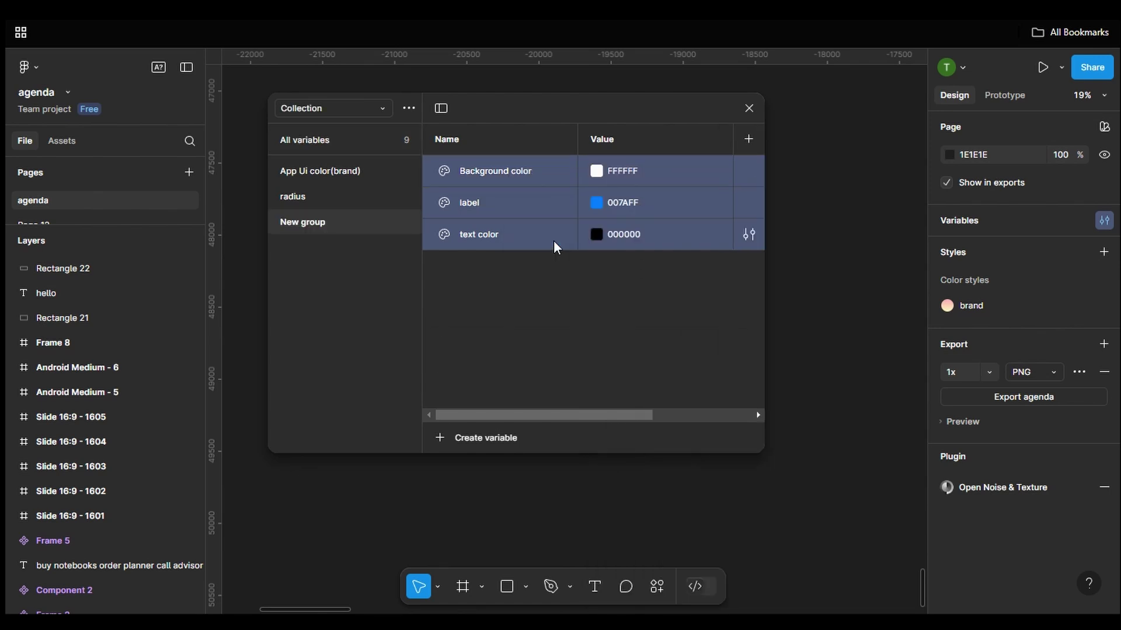
{"action": "double_click", "coordinate": [311, 224]}
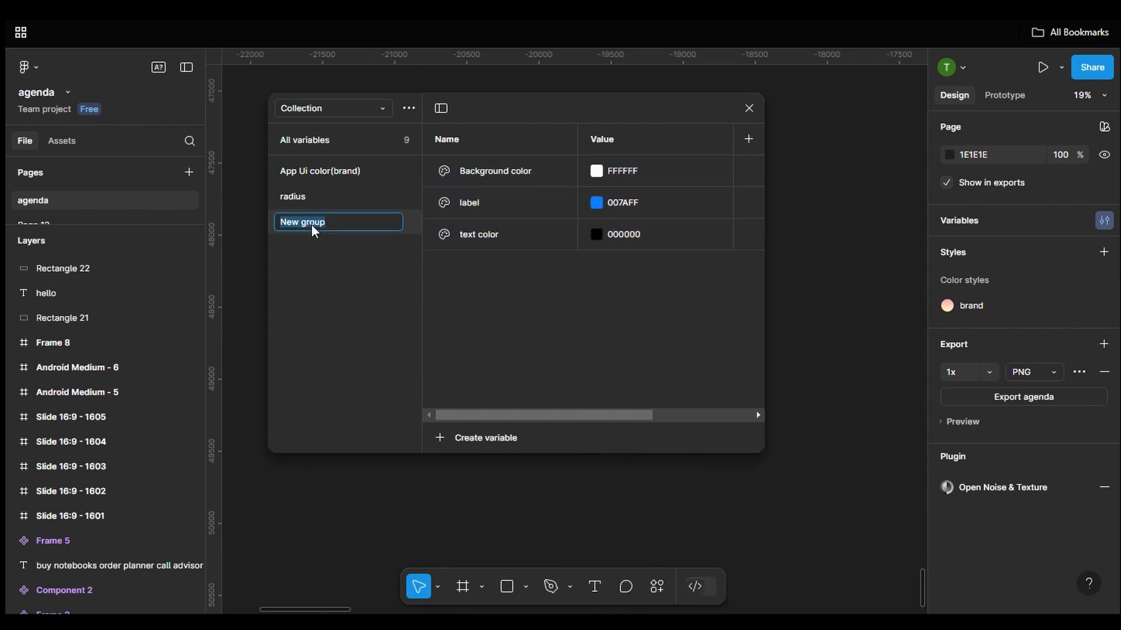
{"action": "type", "text": "Light mode"}
{"action": "key", "text": "Return"}
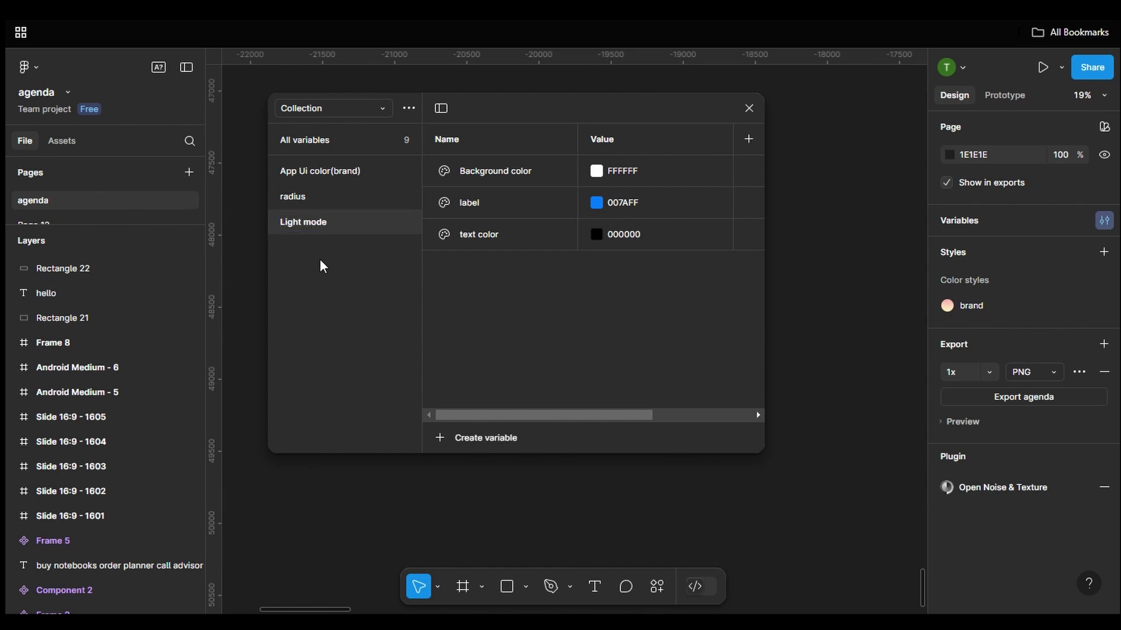
Create another Background color variable outside the Light mode group and set its value to black, 000000
{"action": "left_click", "coordinate": [320, 267]}
{"action": "left_click", "coordinate": [470, 438]}
{"action": "type", "text": "Back"}
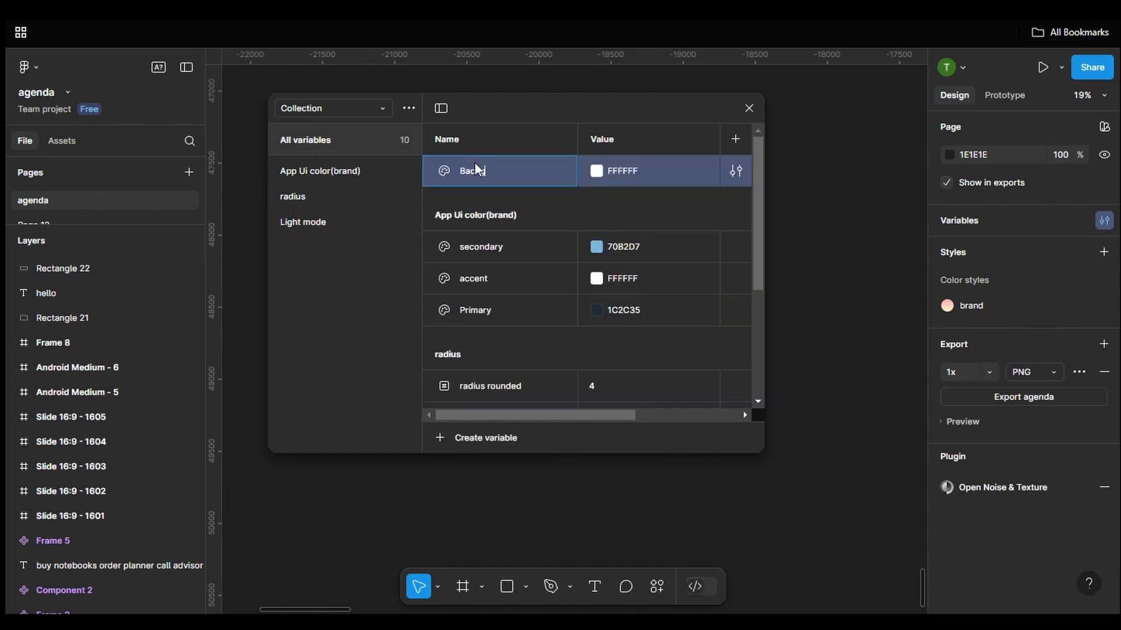
{"action": "type", "text": "ground color"}
{"action": "key", "text": "Tab"}
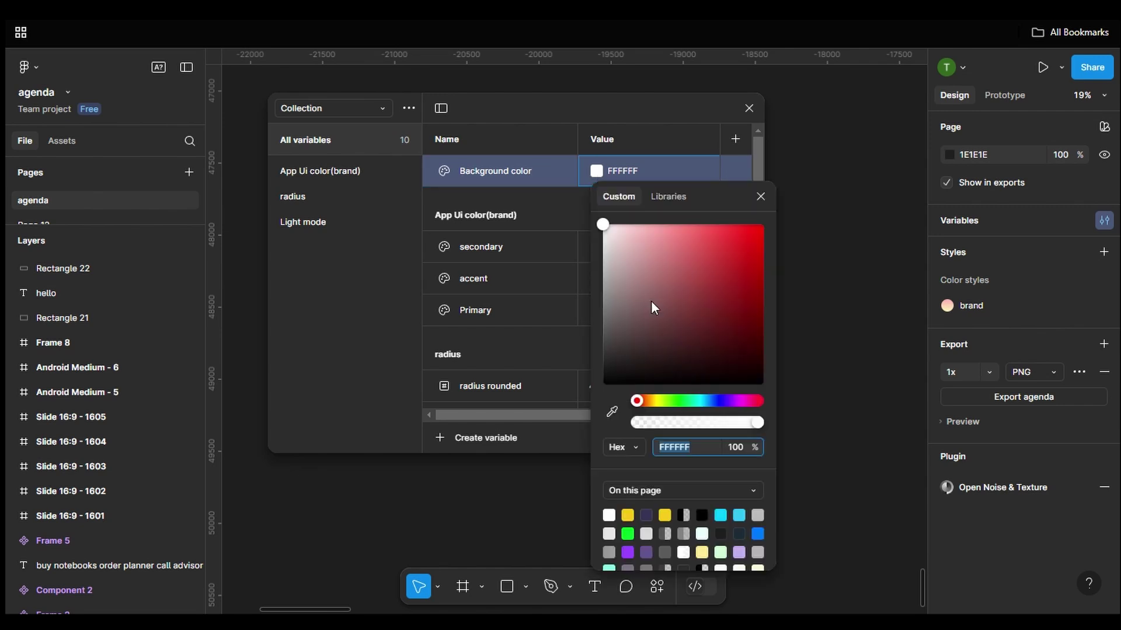
{"action": "type", "text": "000000"}
{"action": "key", "text": "Return"}
Create another ungrouped color variable named label and set its value to orange, F56619
{"action": "left_click", "coordinate": [452, 438]}
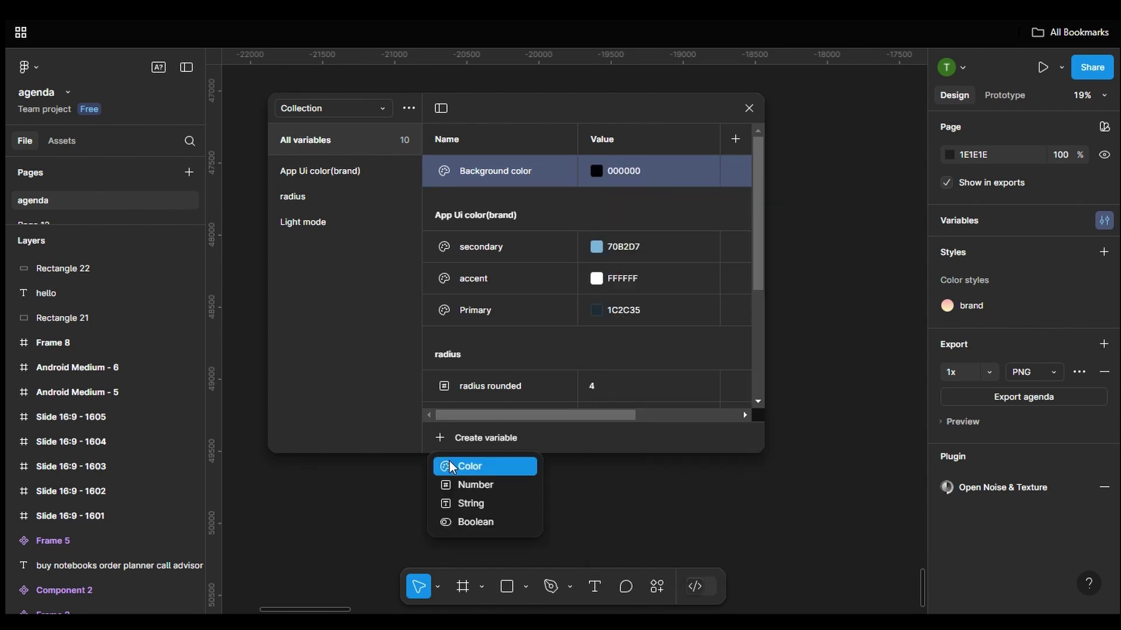
{"action": "left_click", "coordinate": [452, 467]}
{"action": "type", "text": "label"}
{"action": "key", "text": "Tab"}
{"action": "left_click", "coordinate": [672, 565]}
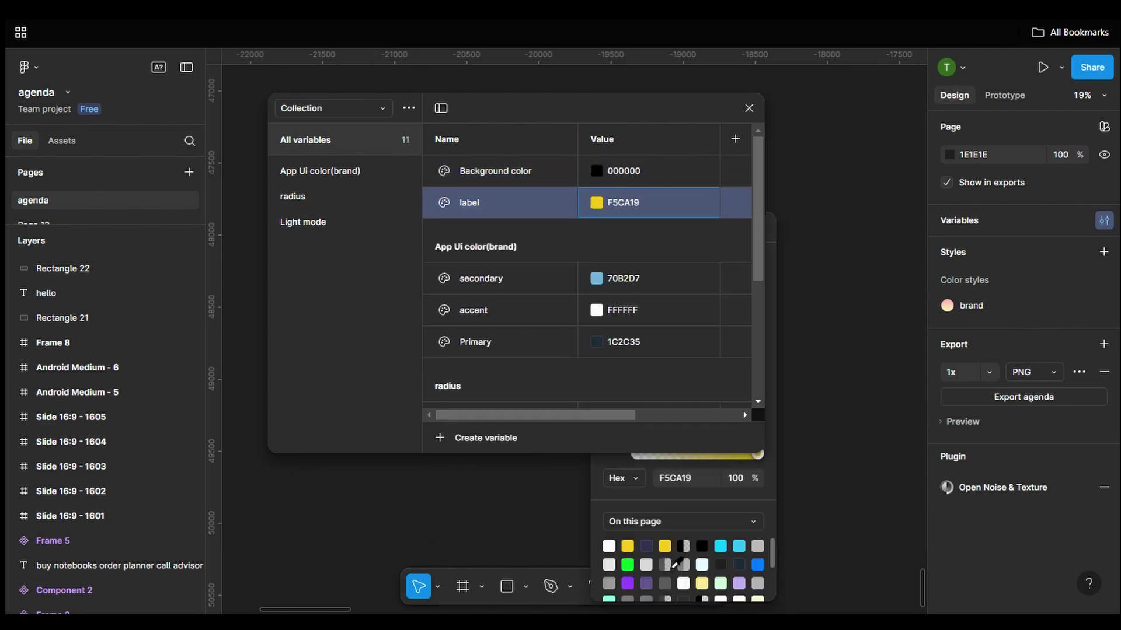
{"action": "left_click", "coordinate": [683, 475]}
{"action": "type", "text": "F56619"}
{"action": "key", "text": "Return"}
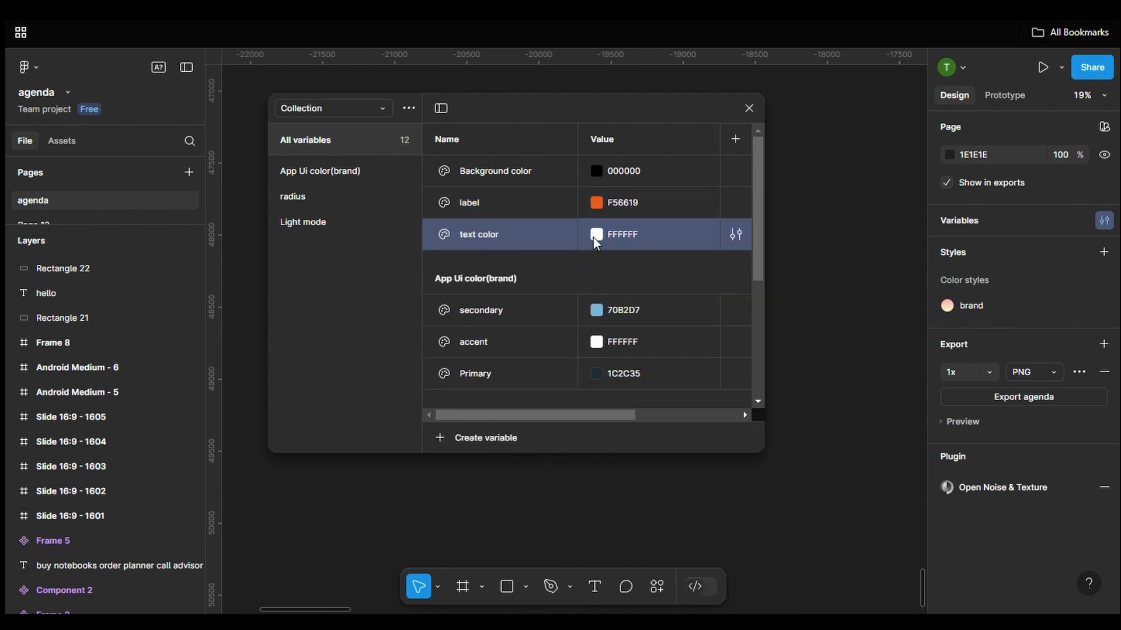
Group the ungrouped Background color, label and text color variables into a new group named dark mode
{"action": "right_click", "coordinate": [498, 169]}
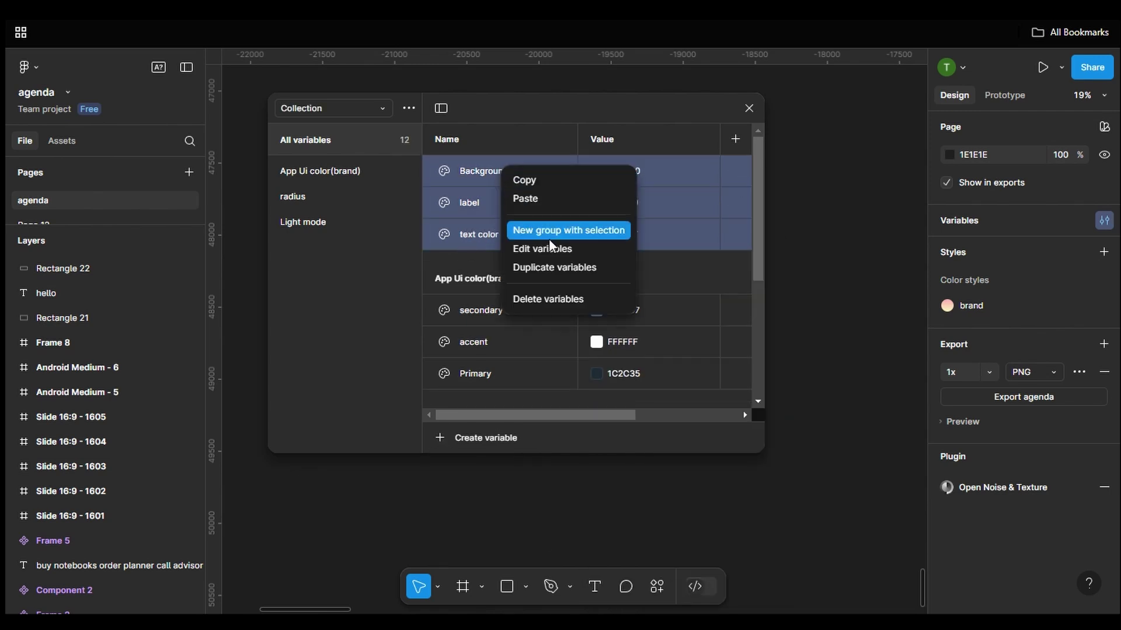
{"action": "left_click", "coordinate": [549, 230]}
{"action": "left_click", "coordinate": [316, 250]}
{"action": "double_click", "coordinate": [317, 250]}
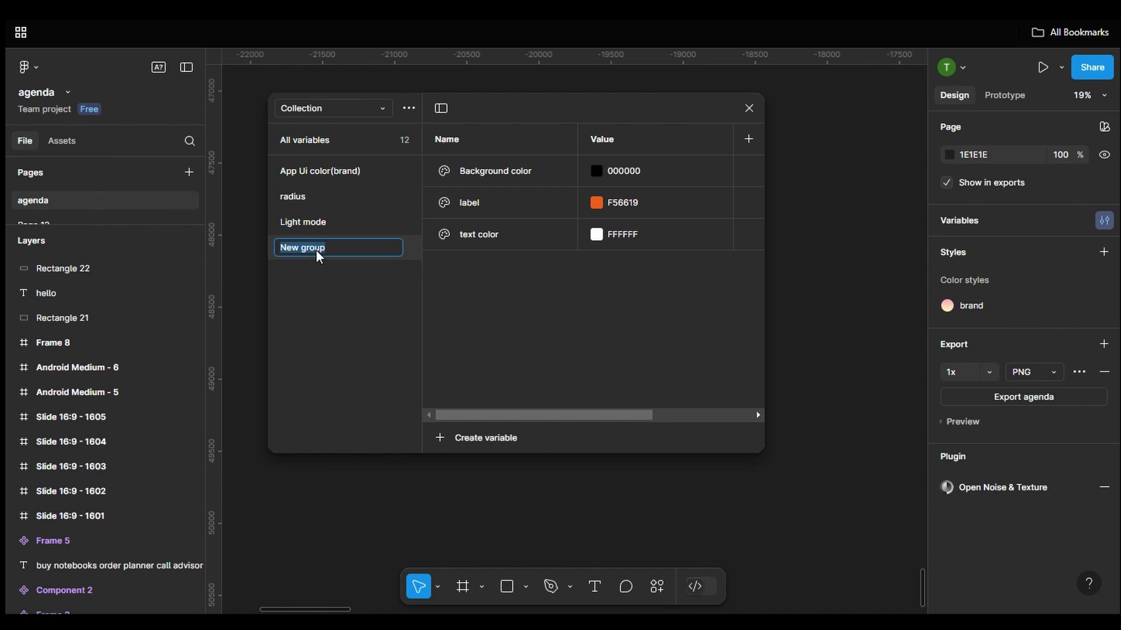
{"action": "type", "text": "dark mode"}
{"action": "key", "text": "Return"}
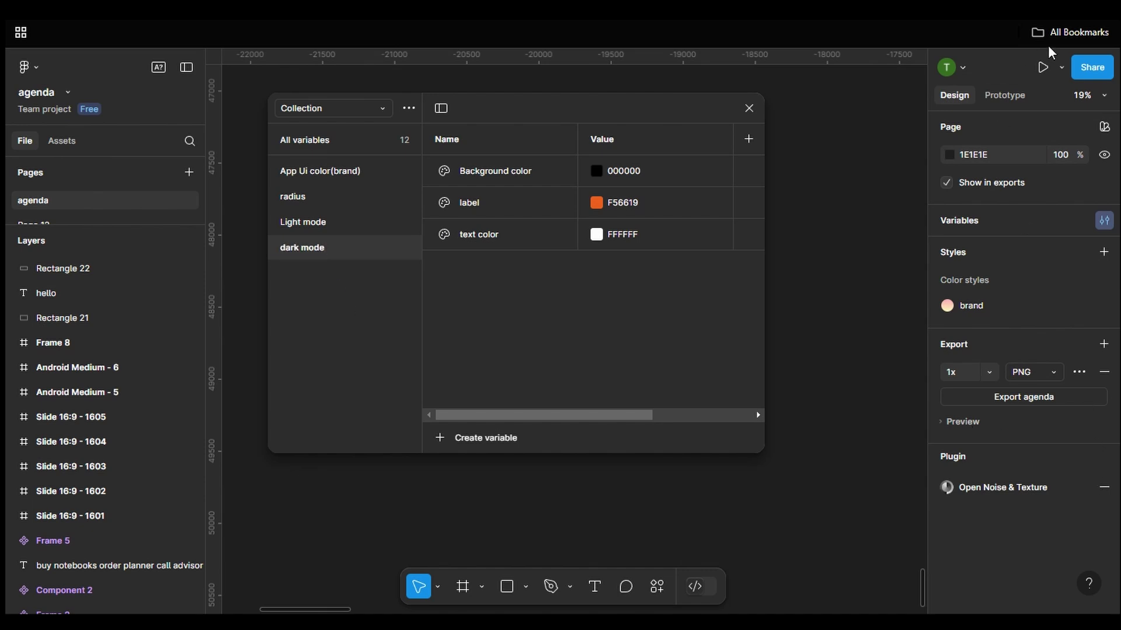
Review the color variables in the Light mode group and in the dark mode group
{"action": "left_click", "coordinate": [337, 227]}
{"action": "left_click", "coordinate": [322, 248]}
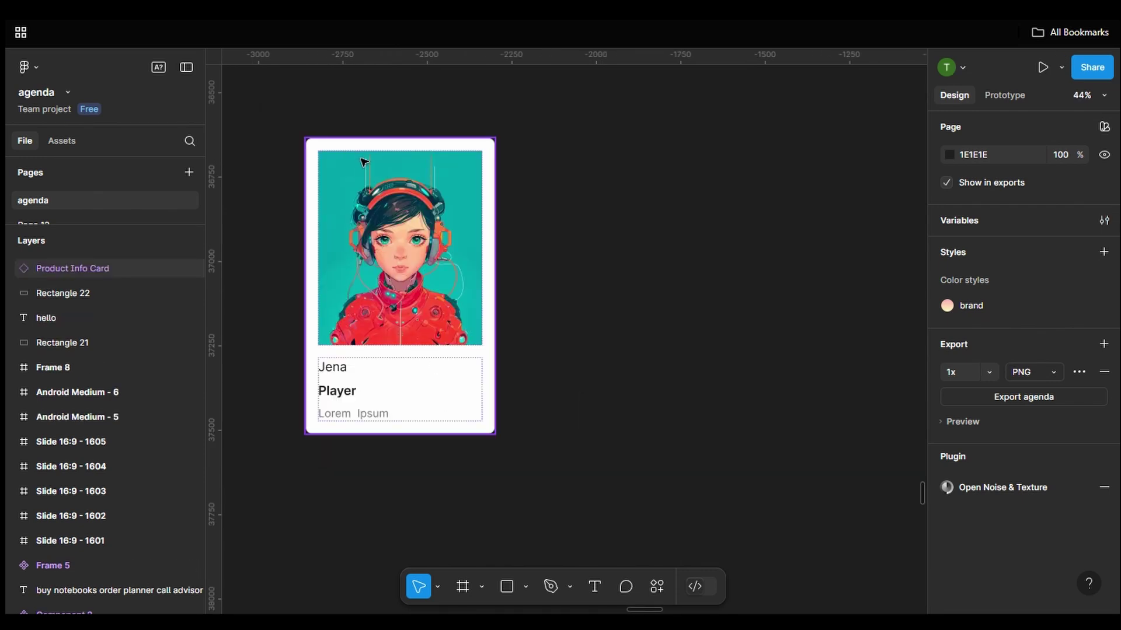
Duplicate the Product Info Card and place the copy to the right of the original, at about X -2112, Y 36636
{"action": "left_click", "coordinate": [362, 154]}
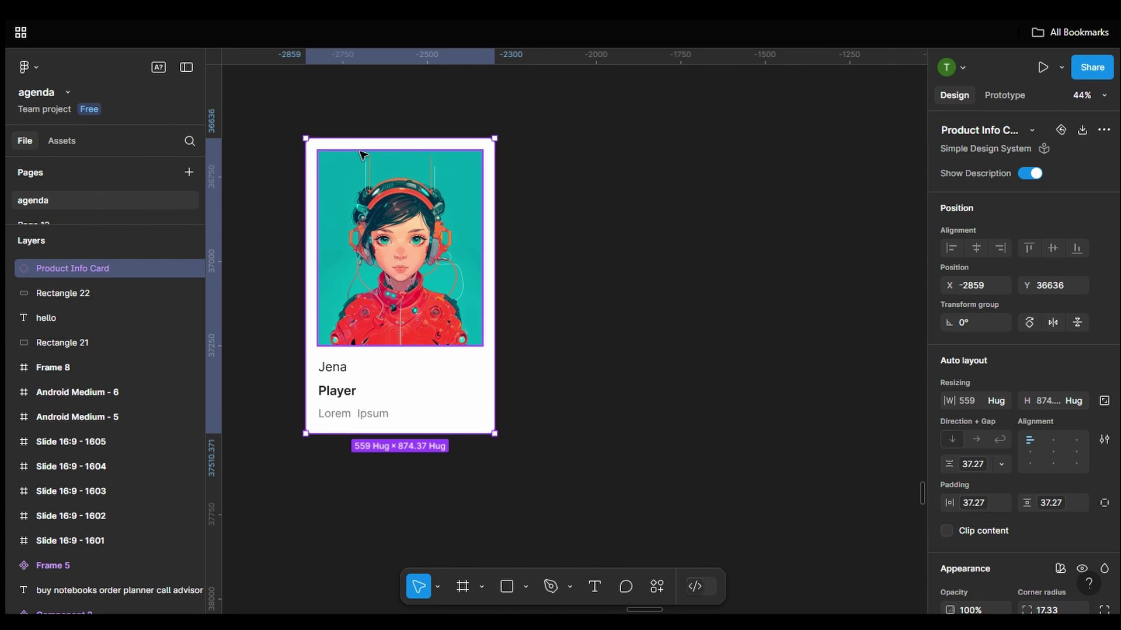
{"action": "key", "text": "ctrl+d"}
{"action": "left_click_drag", "start_coordinate": [361, 154], "coordinate": [611, 152]}
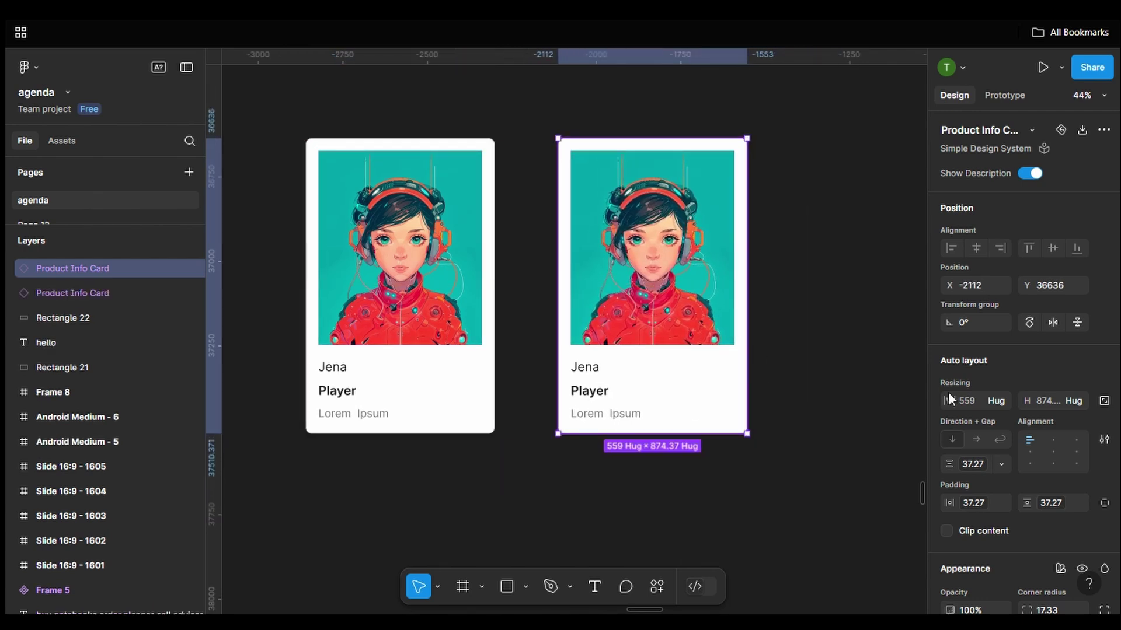
Set the Color variable mode of the duplicated Product Info Card to SDS Dark and deselect the card
{"action": "scroll", "coordinate": [976, 370], "scroll_direction": "down", "scroll_amount": 2}
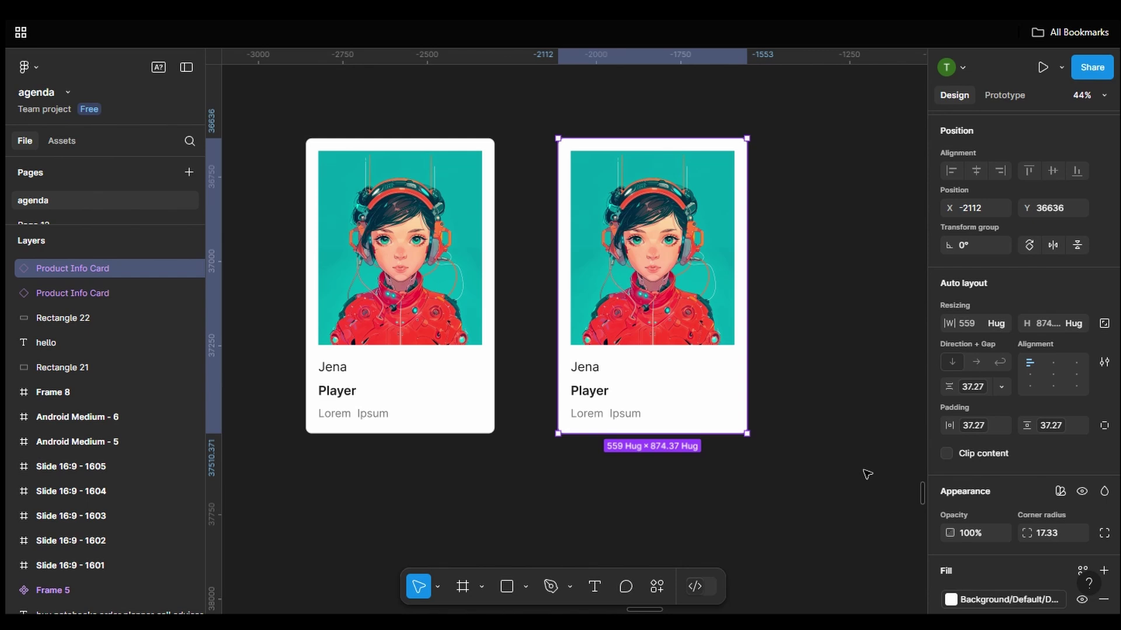
{"action": "scroll", "coordinate": [1021, 449], "scroll_direction": "down", "scroll_amount": 4}
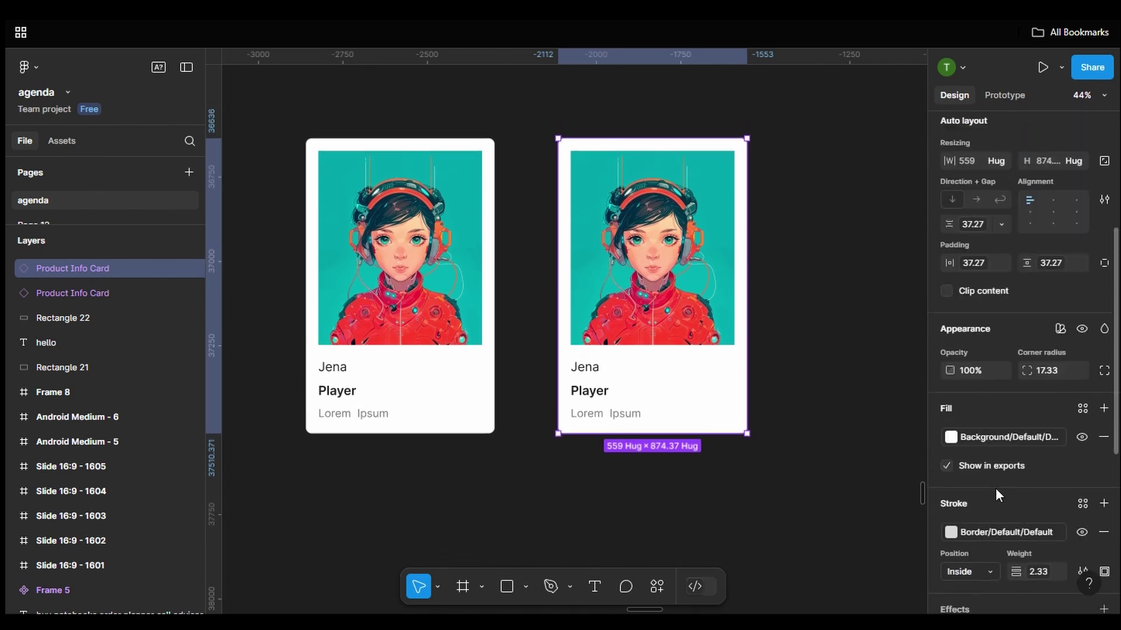
{"action": "scroll", "coordinate": [984, 464], "scroll_direction": "up", "scroll_amount": 1}
{"action": "left_click", "coordinate": [1059, 338]}
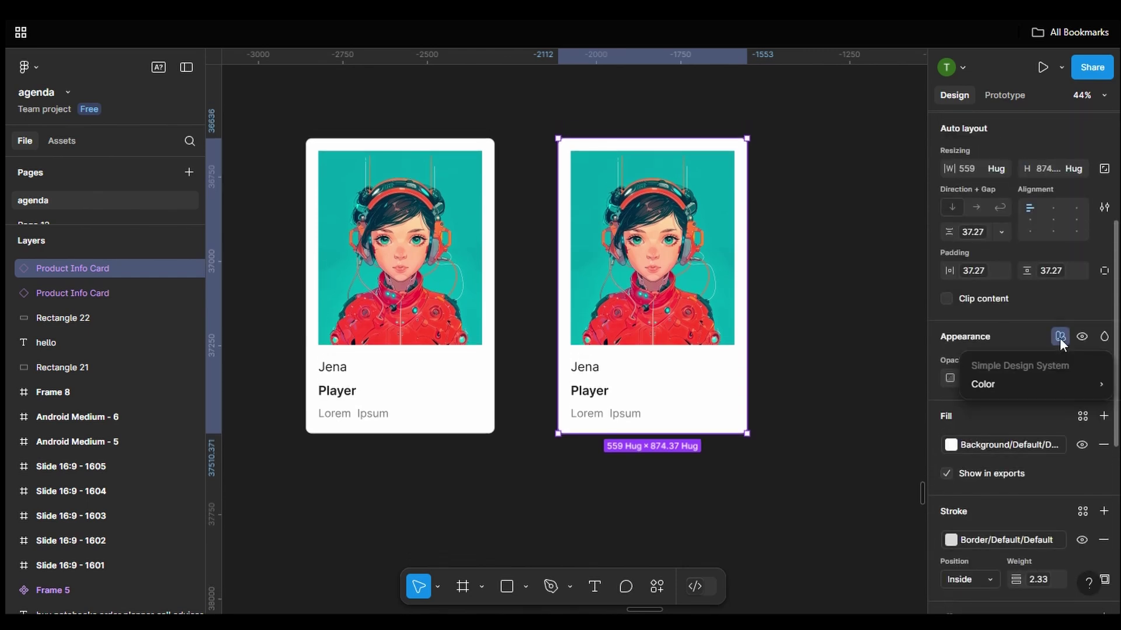
{"action": "mouse_move", "coordinate": [1013, 378]}
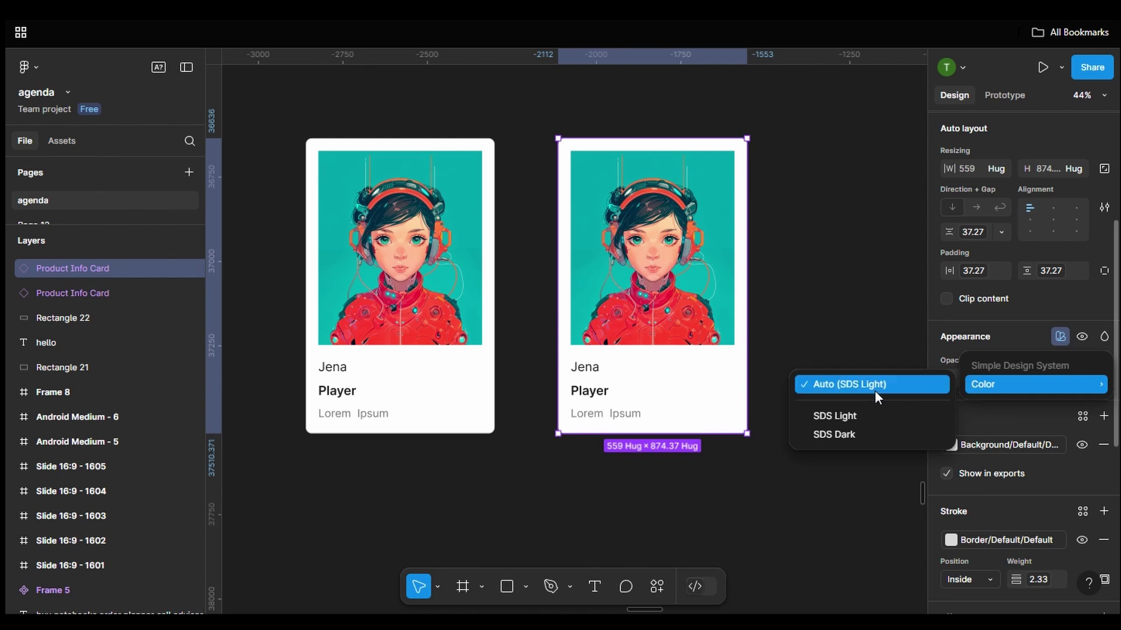
{"action": "left_click", "coordinate": [871, 435]}
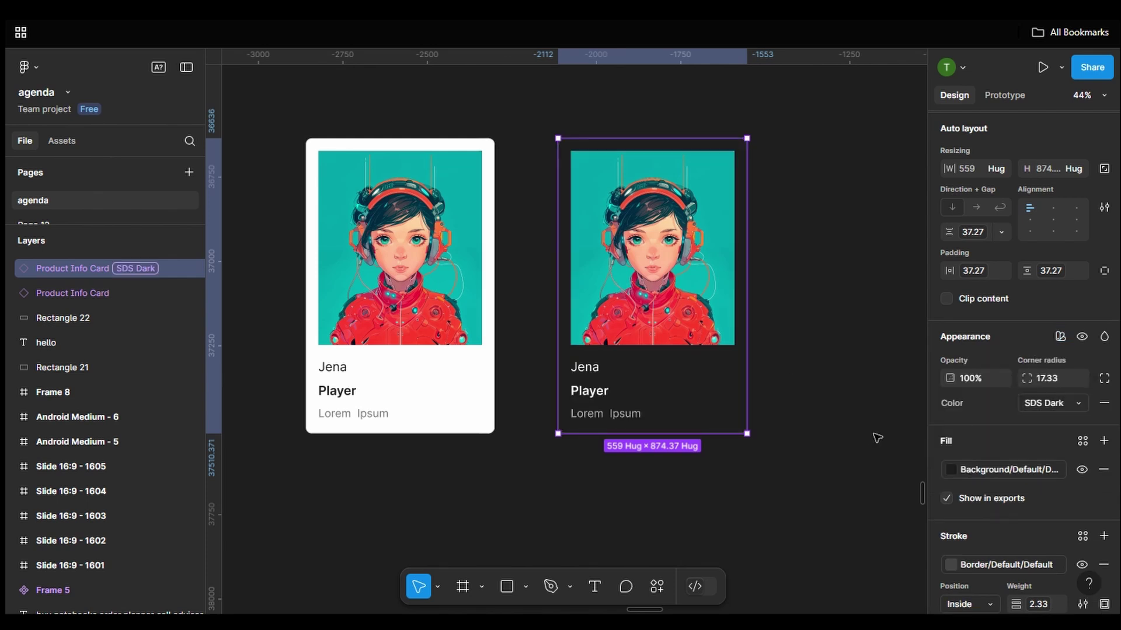
{"action": "left_click", "coordinate": [804, 380]}
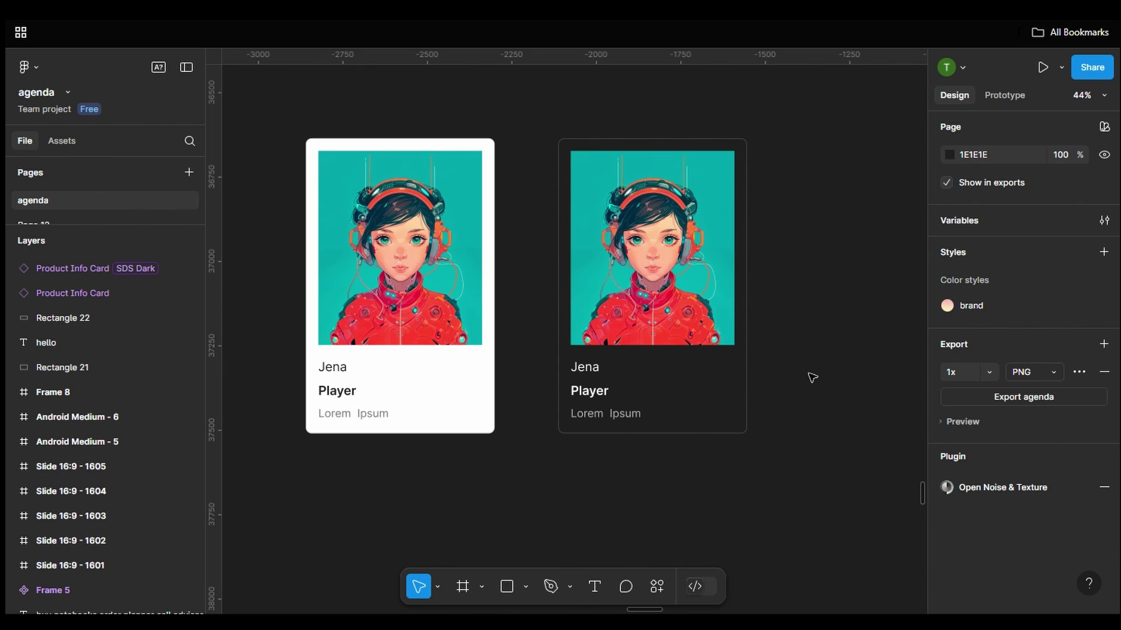